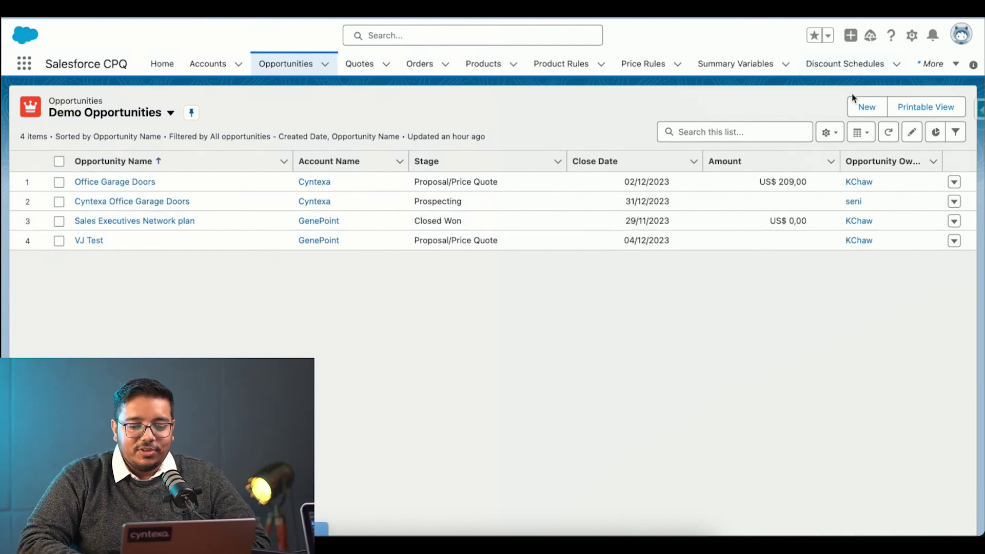
Step: Start a new opportunity named 'Demo Opportunity' with close date 1 December 2023
left_click(866, 107)
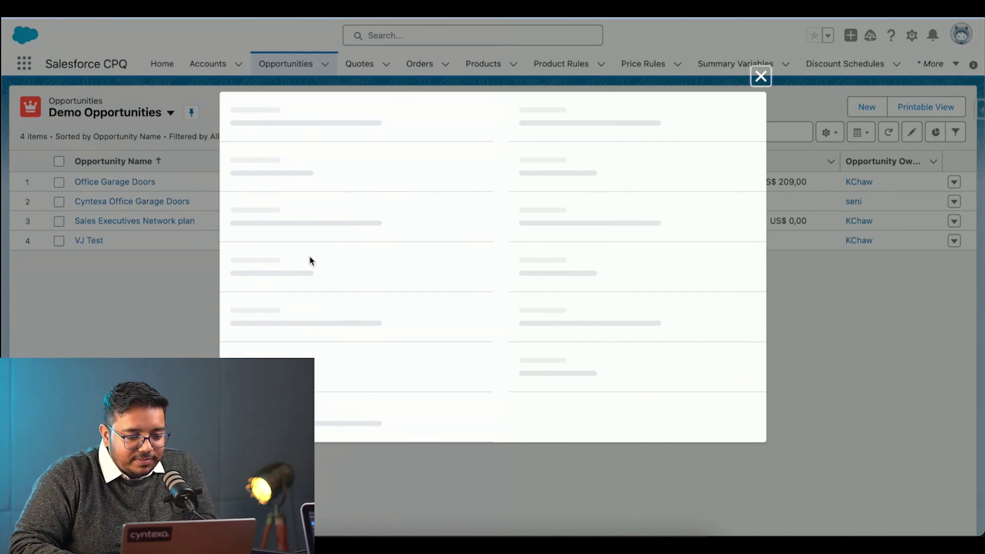
left_click(275, 245)
type("Demo ")
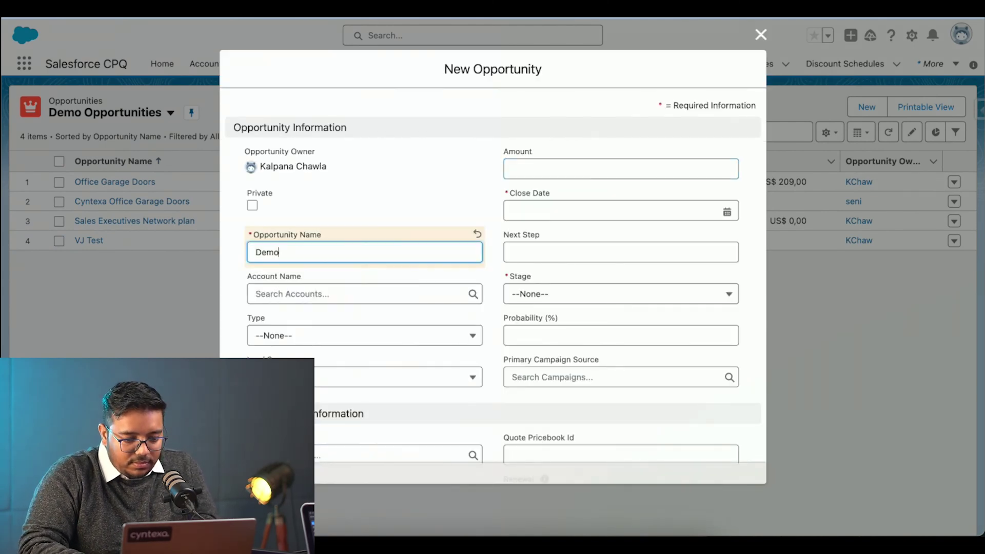
type("Opportunity")
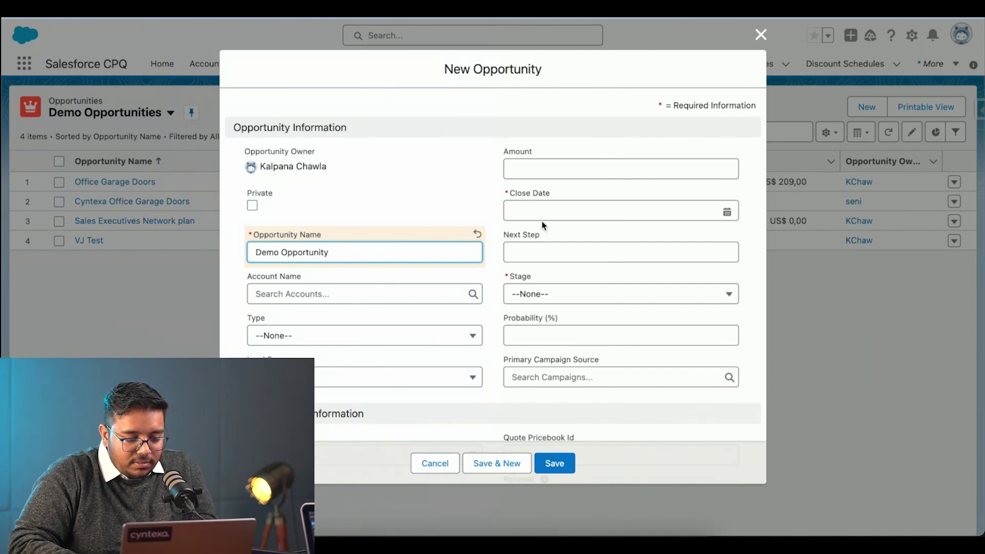
left_click(543, 226)
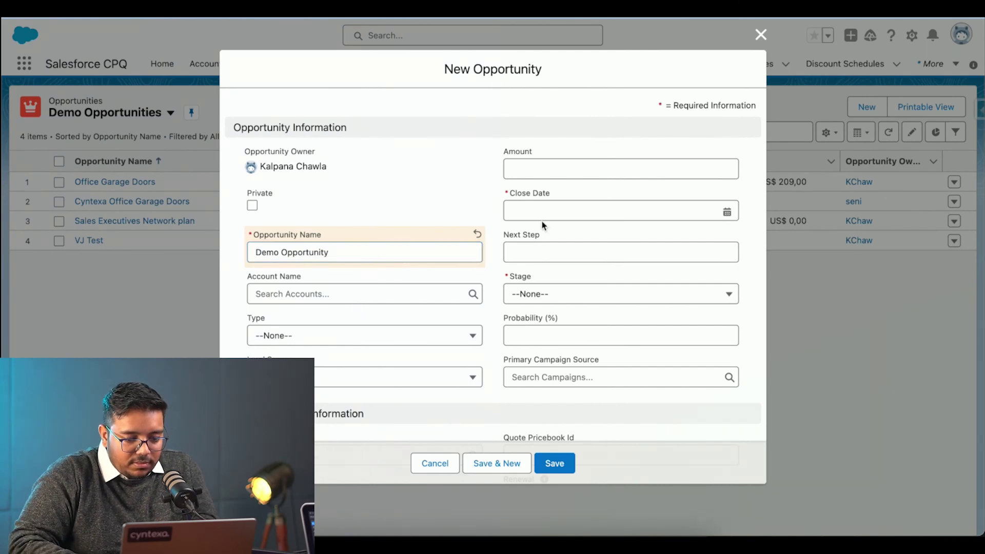
left_click(600, 206)
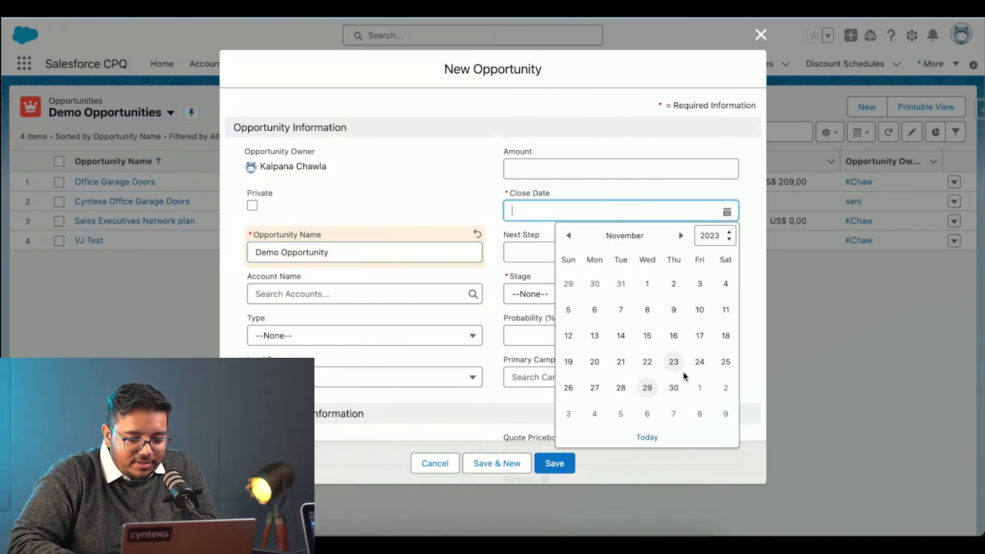
left_click(697, 391)
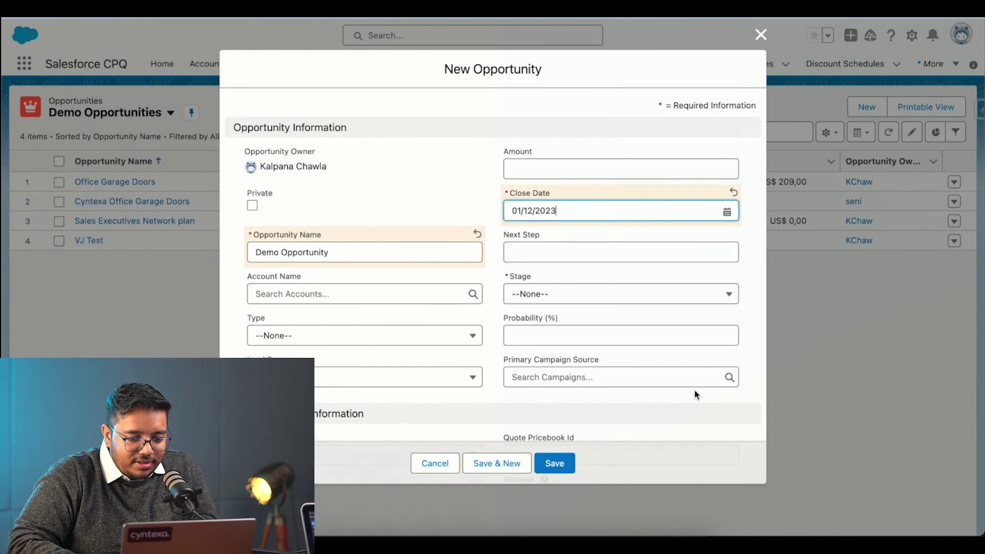
Step: Link the Cyntexa account, set stage Negotiation/Review, and save the opportunity
left_click(362, 294)
type("Cy")
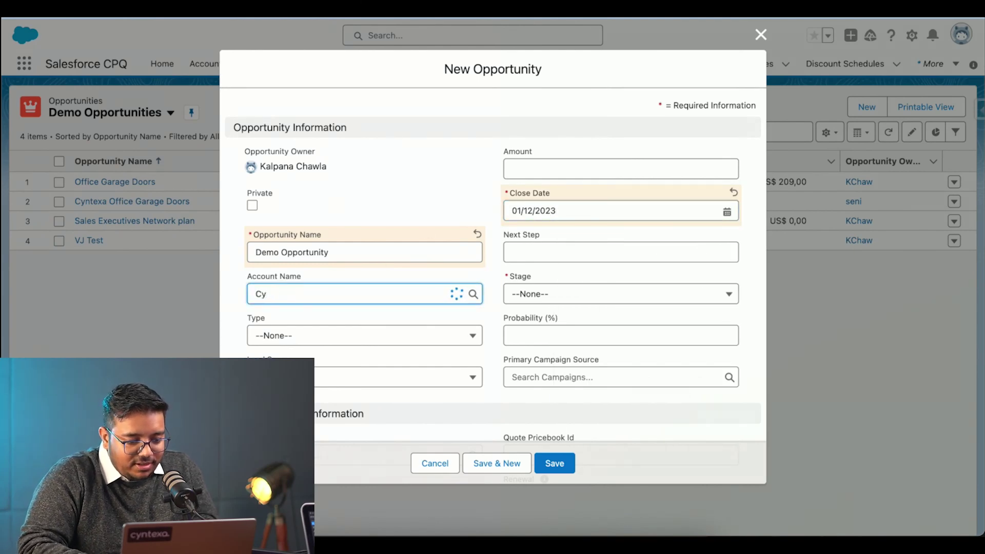
type("nt")
left_click(364, 361)
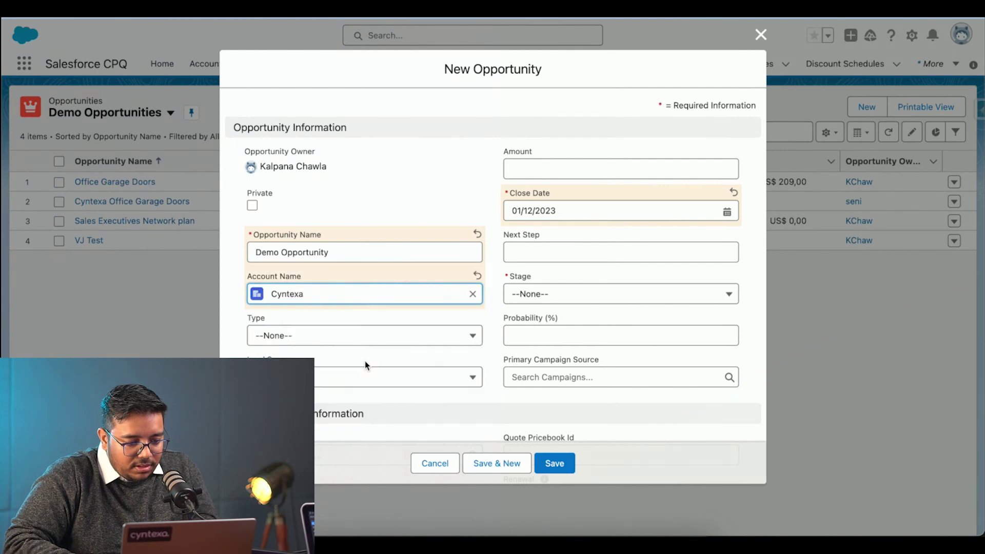
left_click(589, 301)
scroll(598, 391, "down", 3)
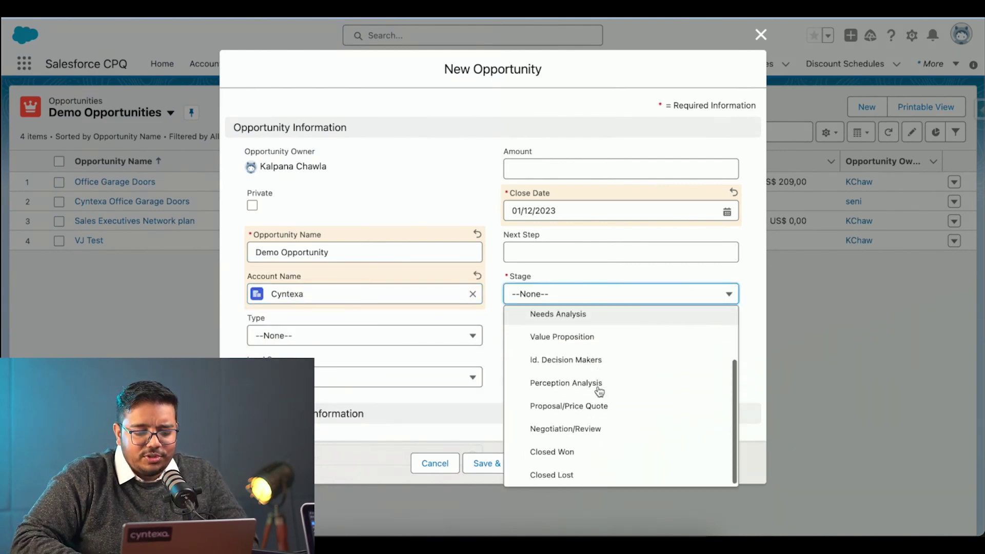
left_click(594, 428)
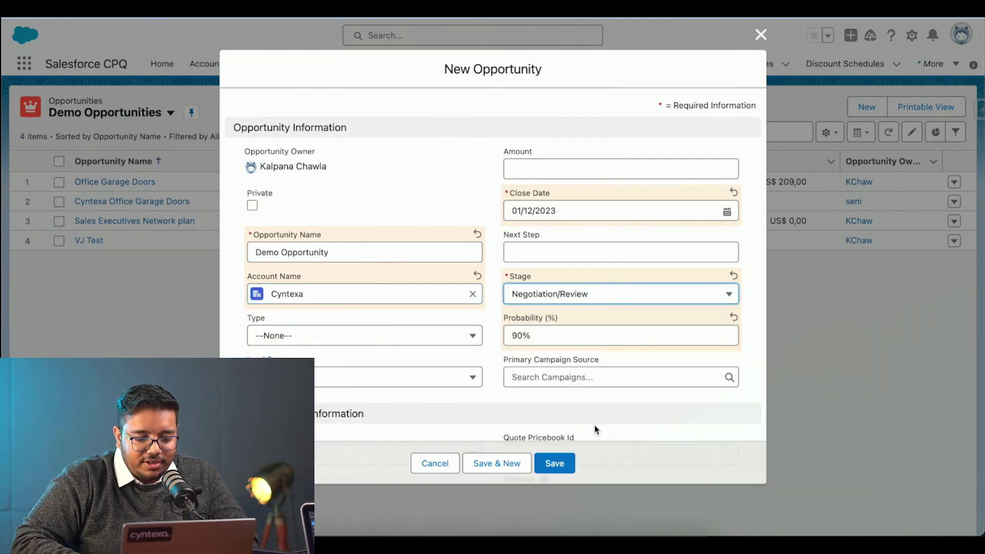
left_click(560, 459)
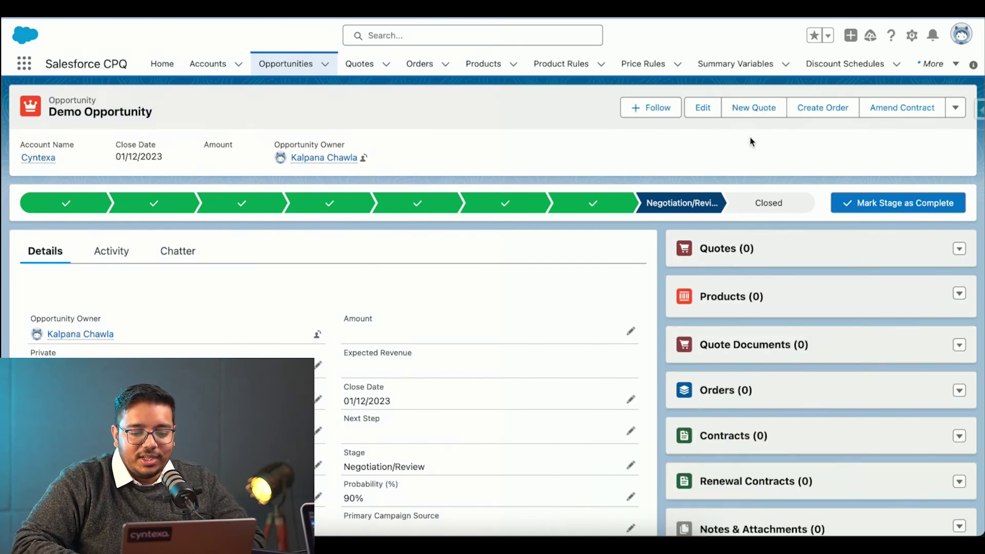
Step: Create a primary quote for Demo Opportunity with start date 1 December 2023 and save it
left_click(753, 108)
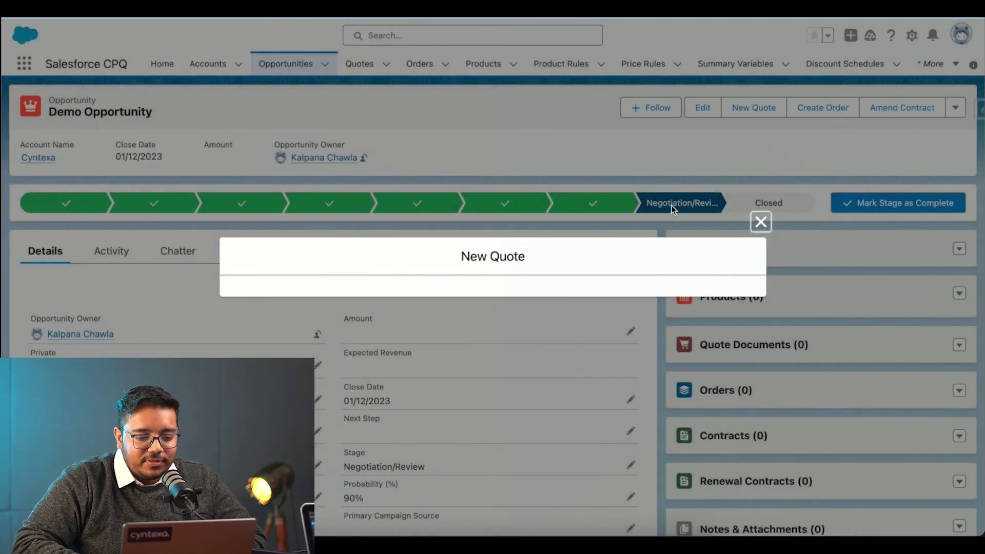
left_click(246, 239)
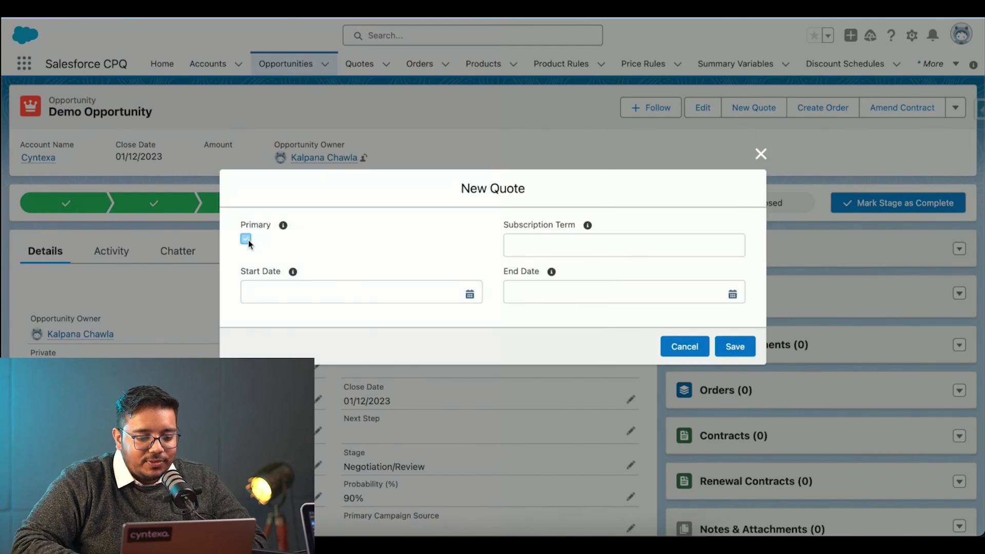
left_click(470, 295)
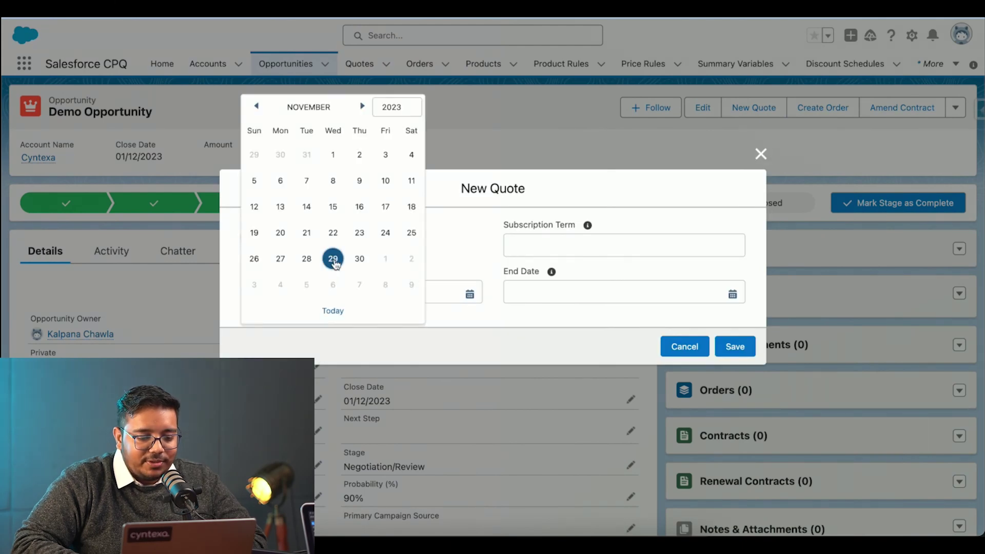
left_click(385, 259)
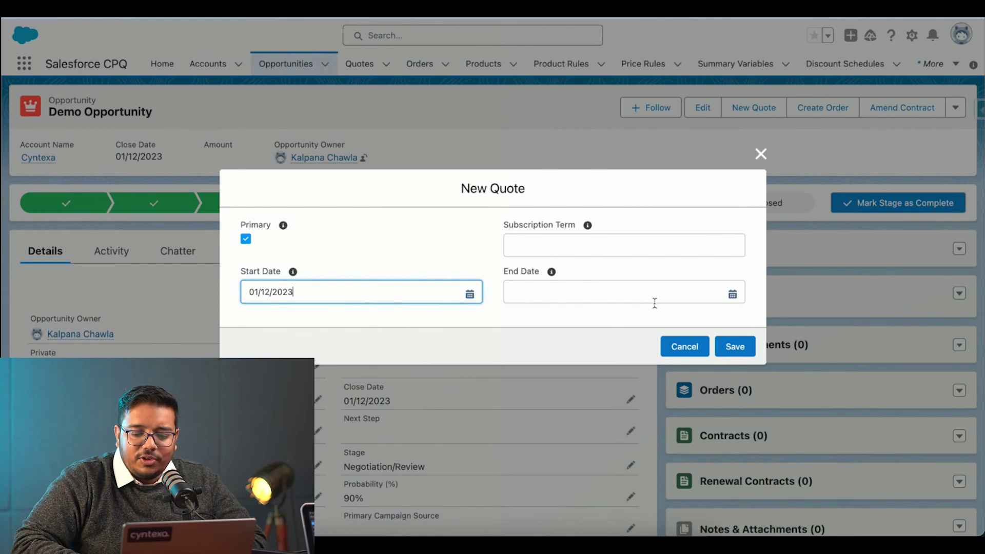
left_click(735, 347)
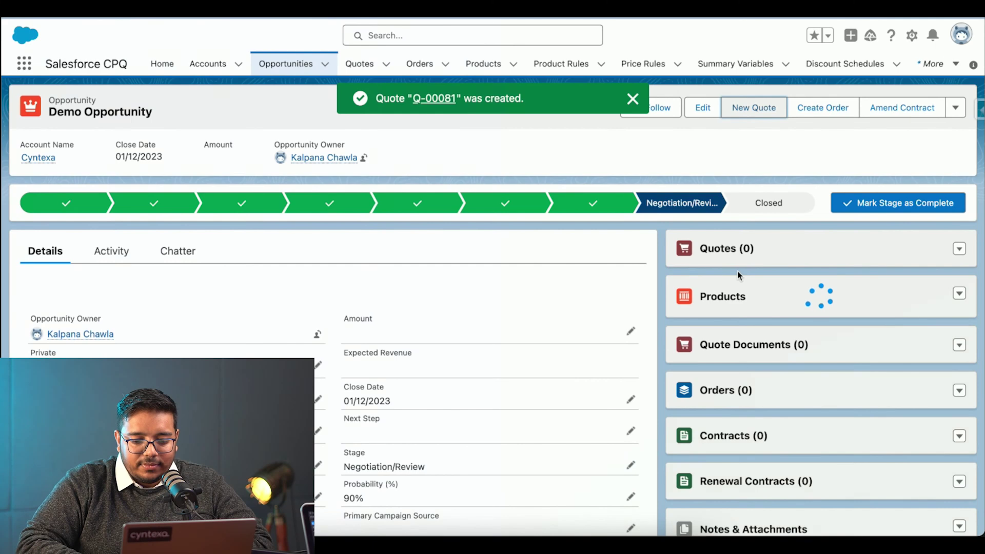
Step: Open quote Q-00081 and its line editor, keeping the Standard Price Book
left_click(698, 287)
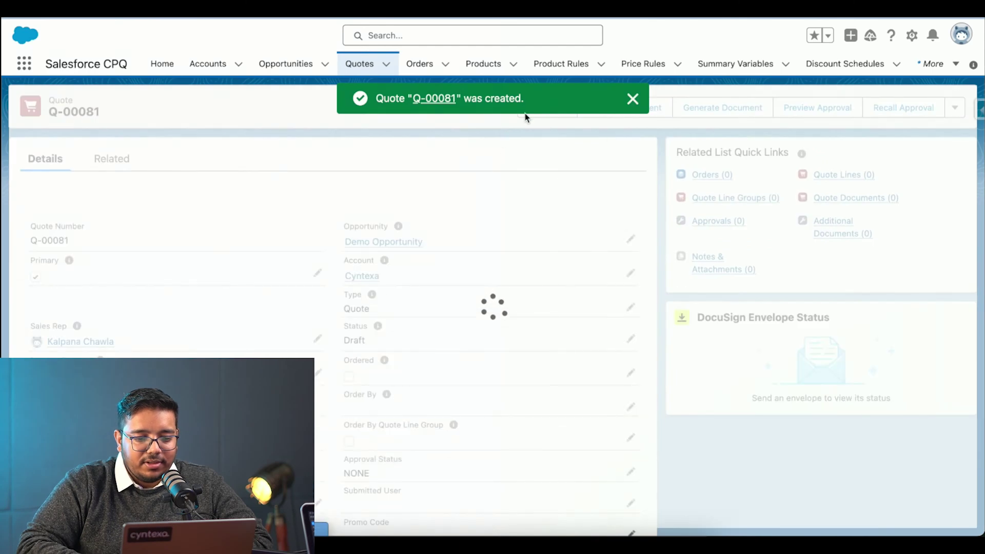
left_click(631, 99)
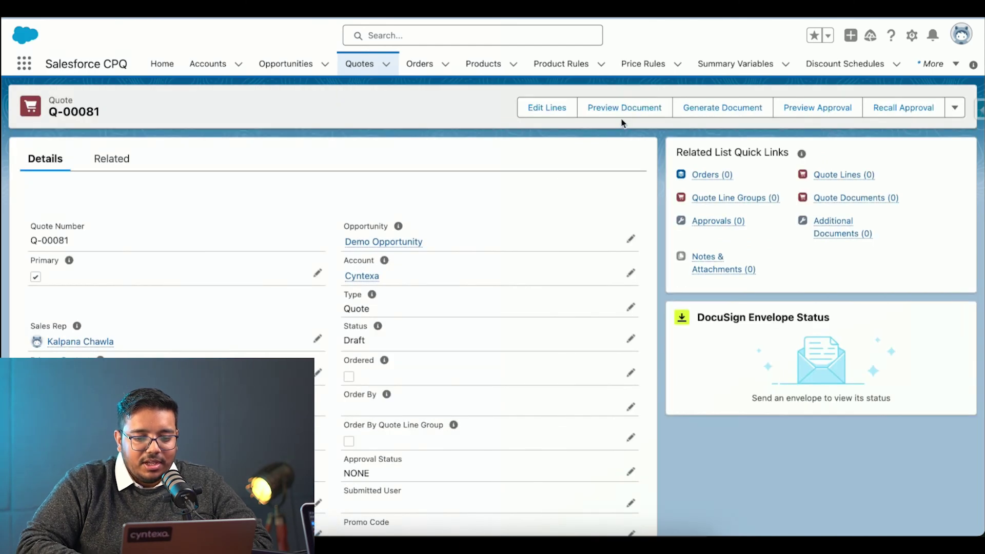
left_click(540, 108)
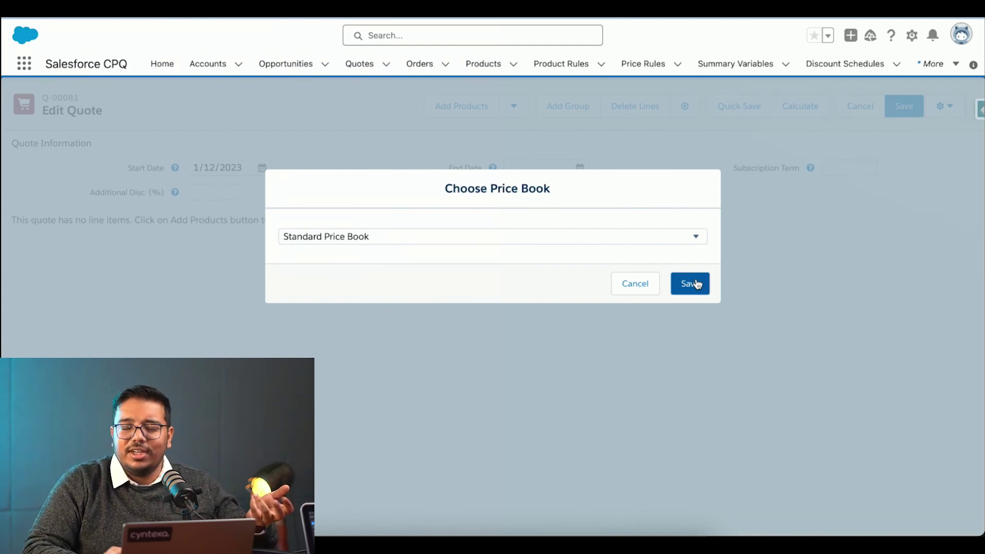
left_click(697, 283)
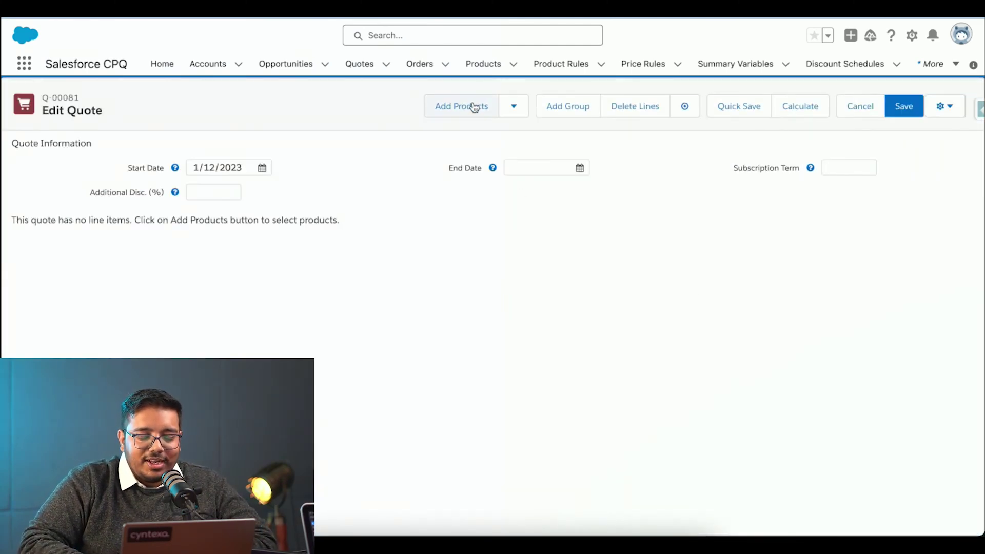
Step: Open Guided Selling and try the door type answers, Sliding Door and French Door
left_click(474, 107)
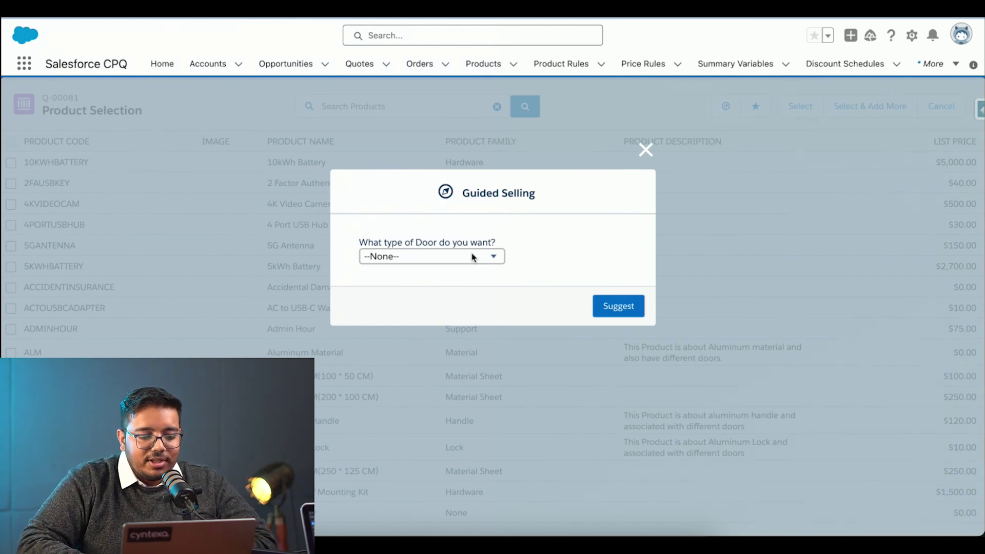
left_click(473, 257)
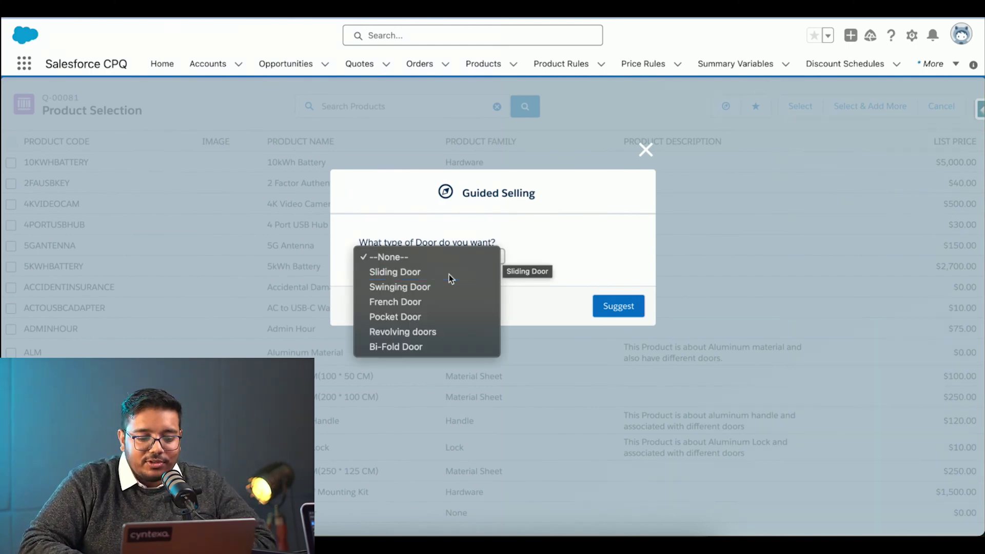
left_click(448, 272)
left_click(442, 290)
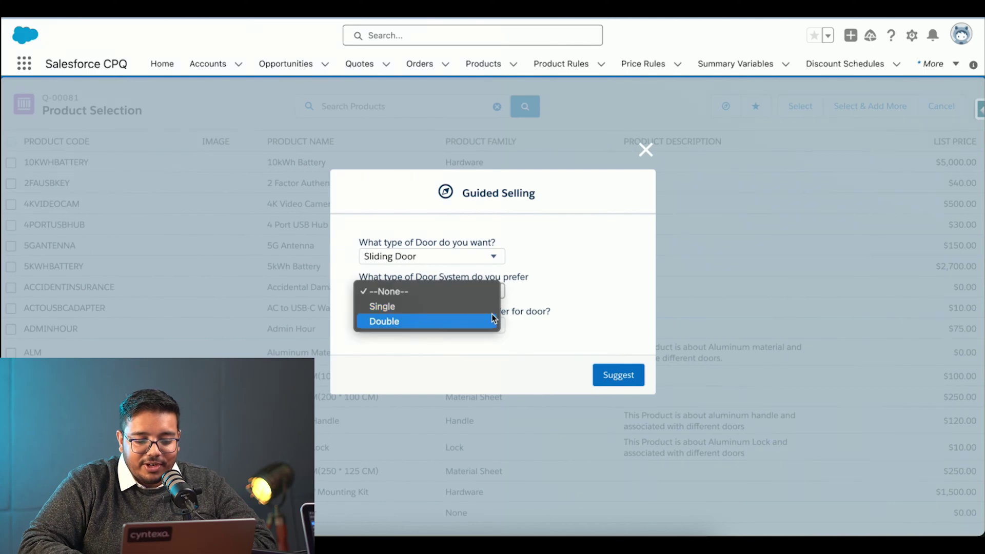
left_click(489, 261)
left_click(480, 259)
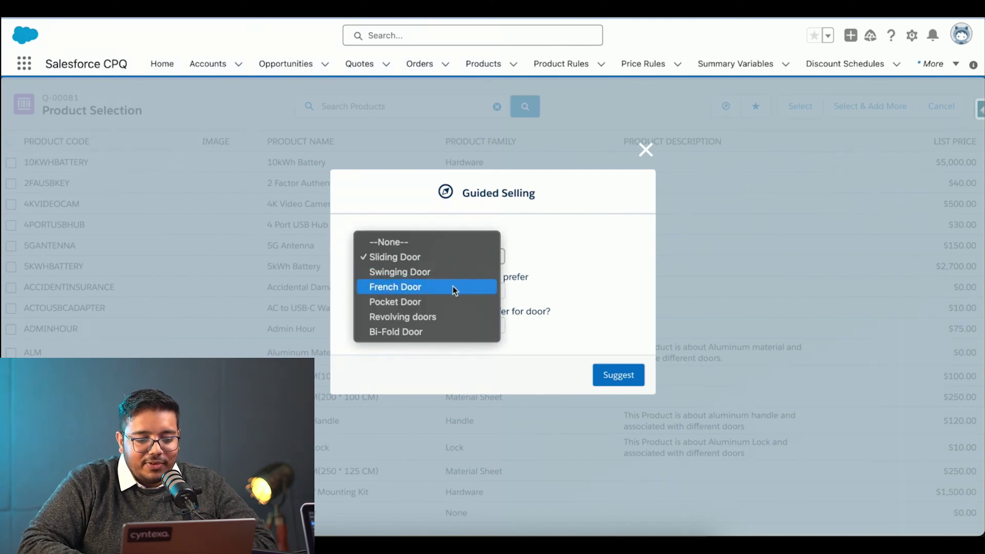
left_click(452, 286)
left_click(451, 291)
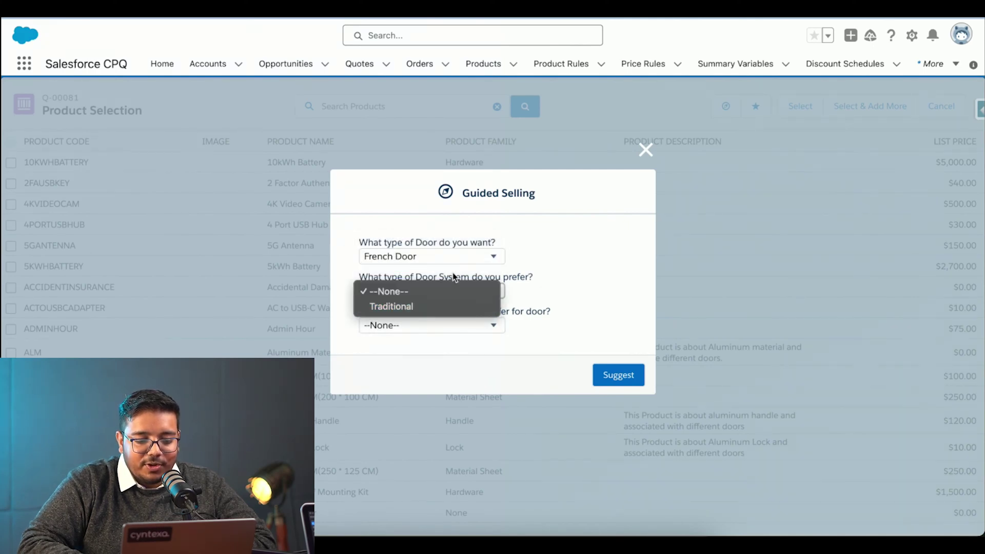
left_click(449, 257)
left_click(447, 256)
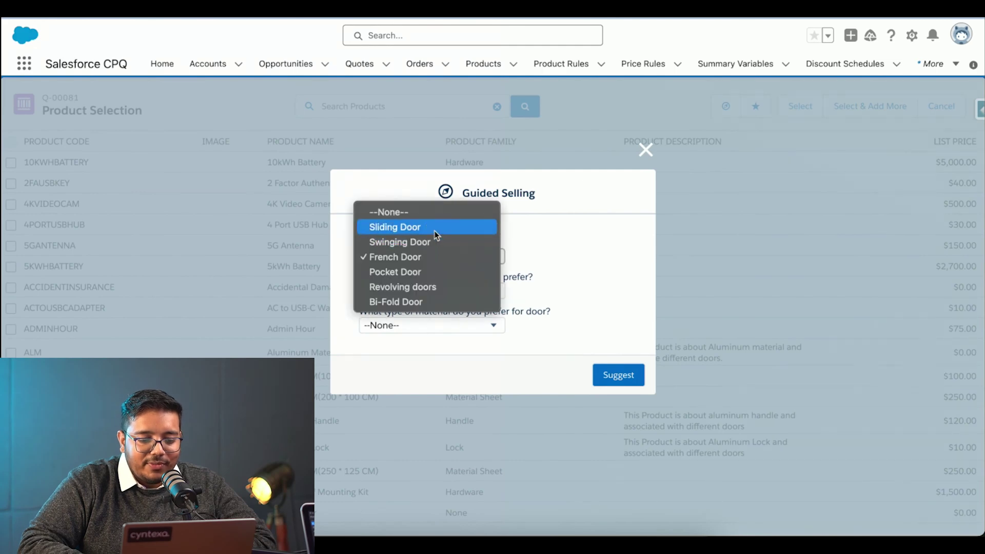
key("Escape")
Step: Answer Sliding Door, Single system and Glass material, then request product suggestions
left_click(438, 292)
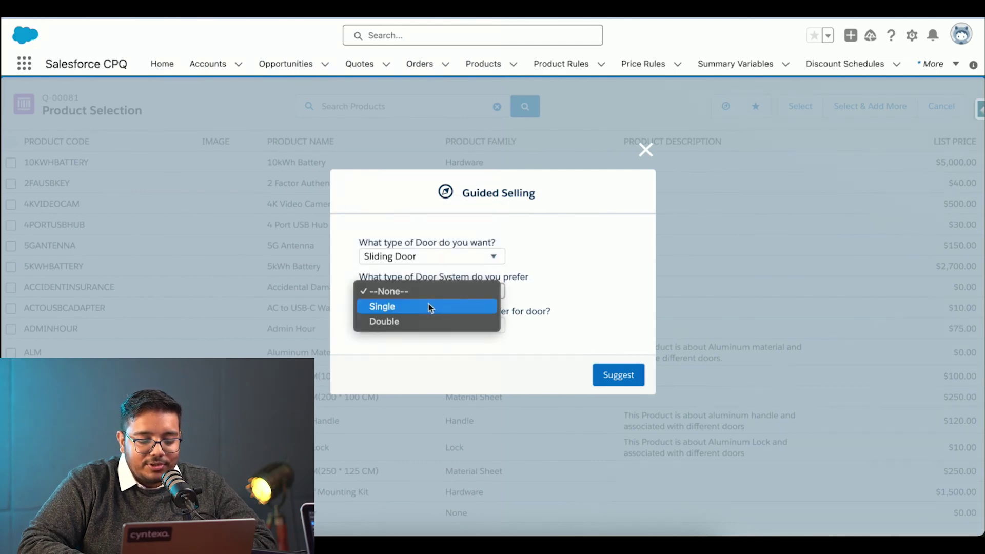
left_click(429, 303)
left_click(434, 331)
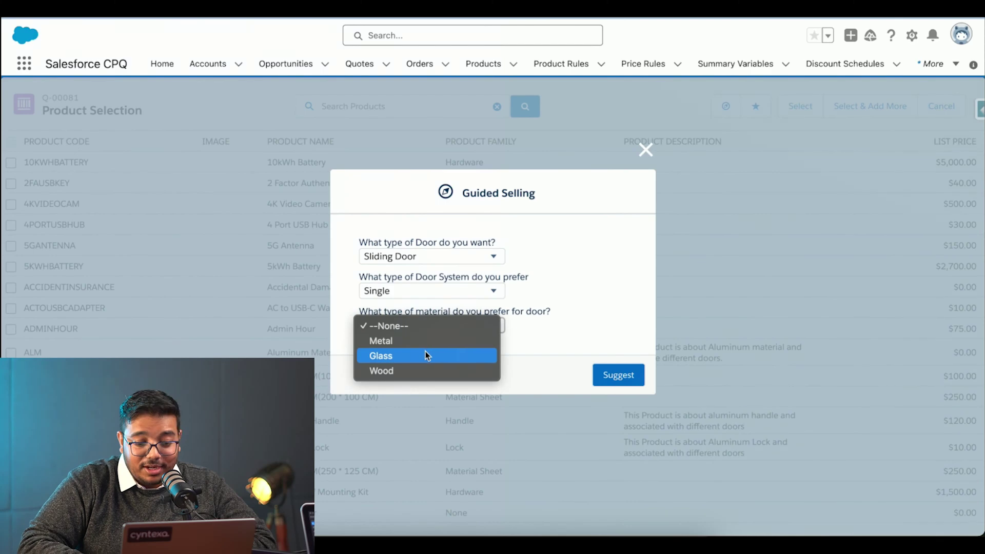
key("Escape")
left_click(611, 375)
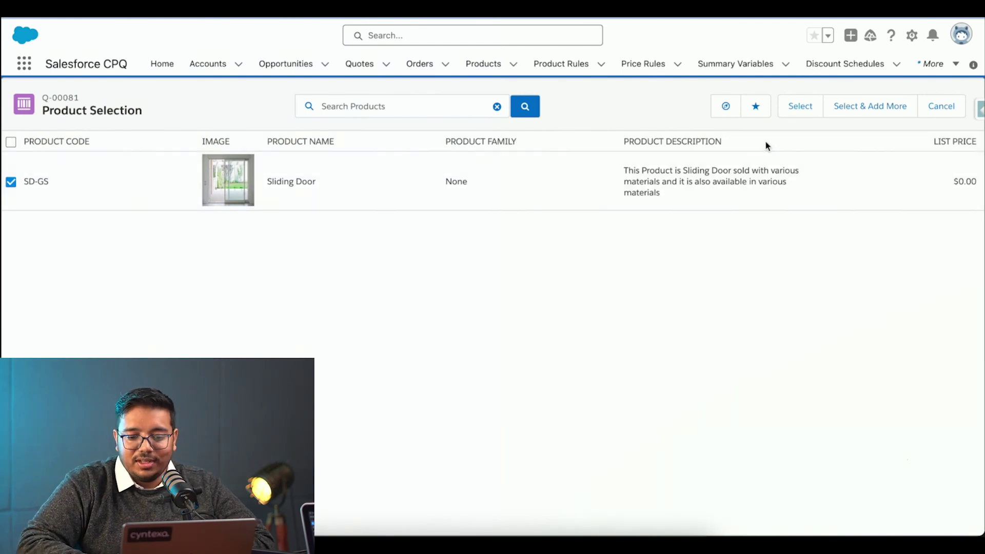
Step: Add the suggested SD-GS Sliding Door to Q-00081 to open its configuration
left_click(793, 112)
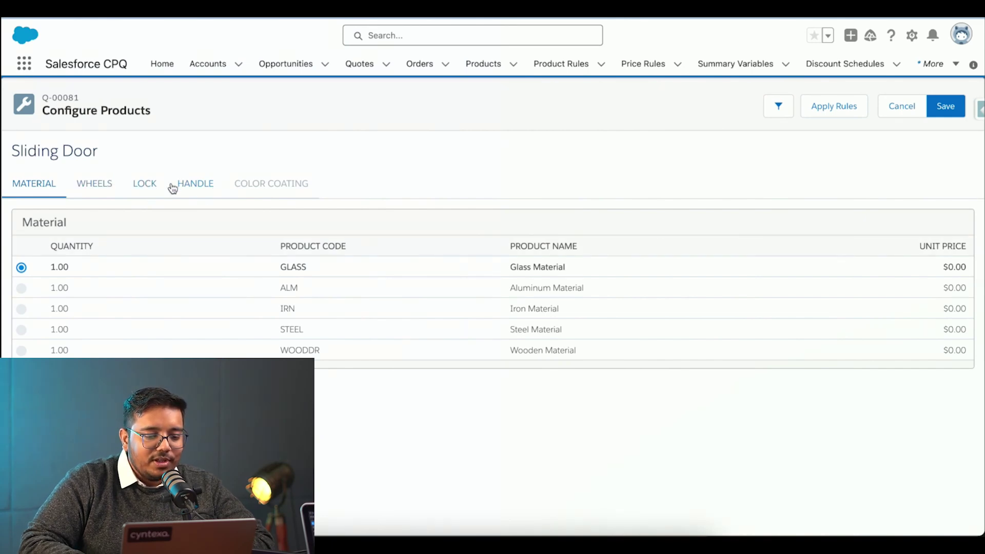
Step: On the HANDLE tab try Iron Handle, then switch to Glass Handle after the rule error
left_click(192, 184)
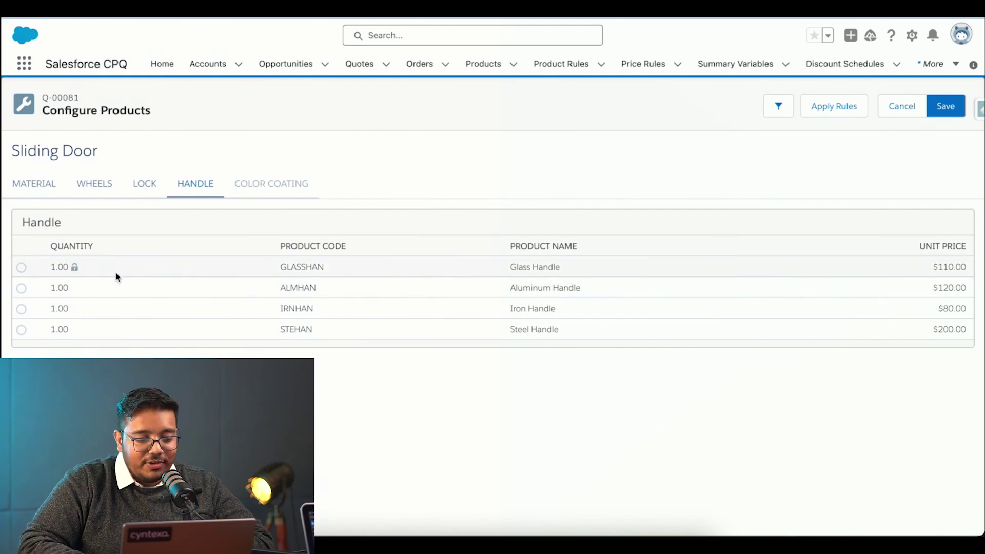
left_click(21, 309)
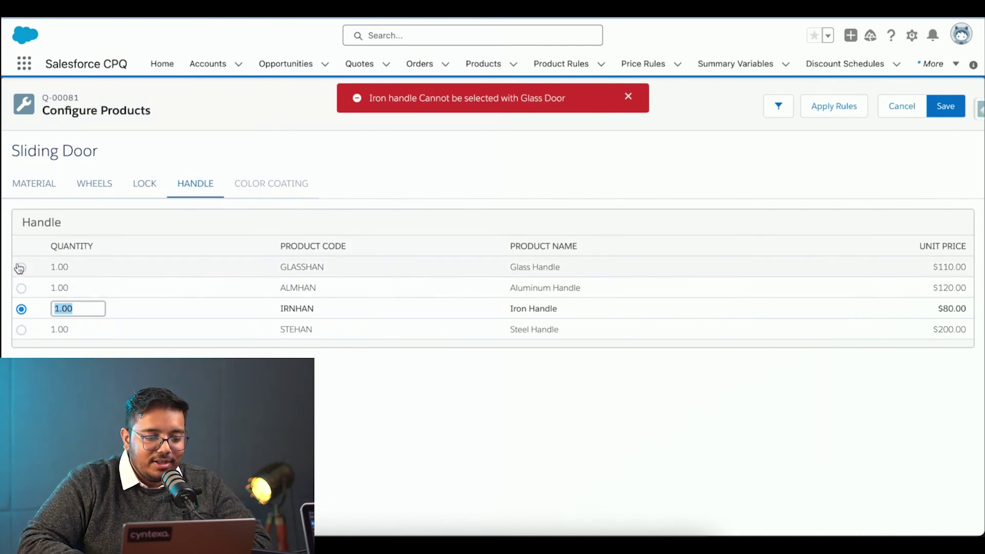
left_click(21, 268)
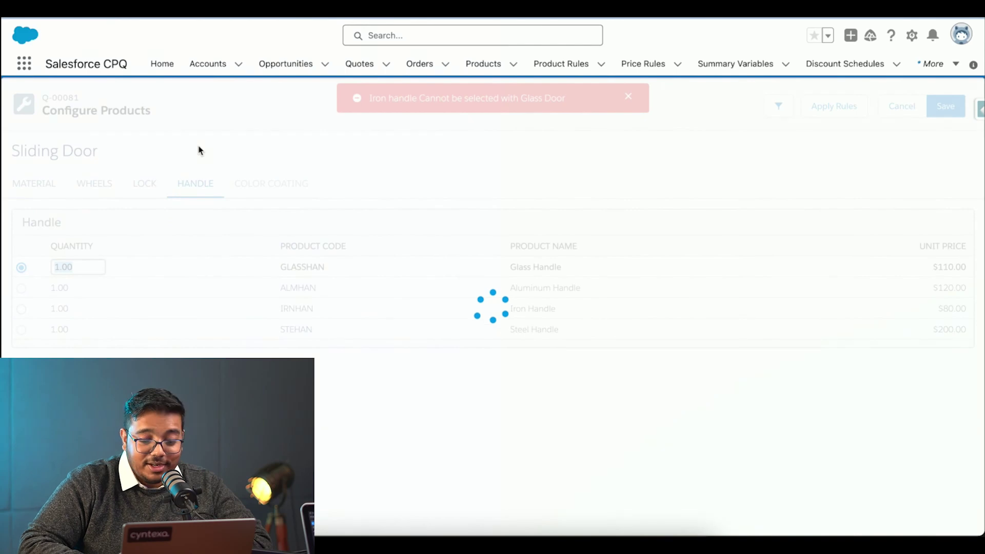
Step: Choose Small Wheel and Iron Lock for the Sliding Door and save the configuration
left_click(144, 190)
left_click(97, 193)
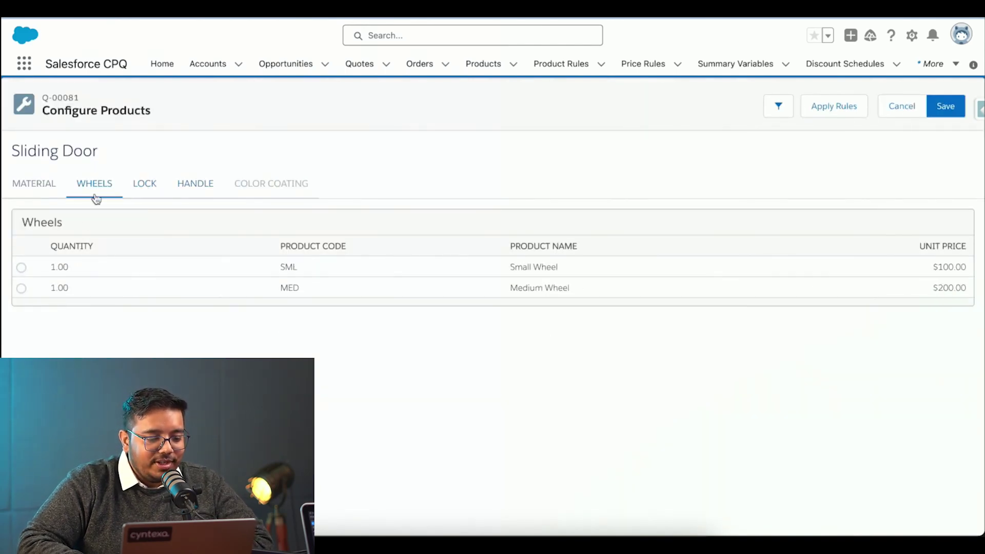
left_click(21, 269)
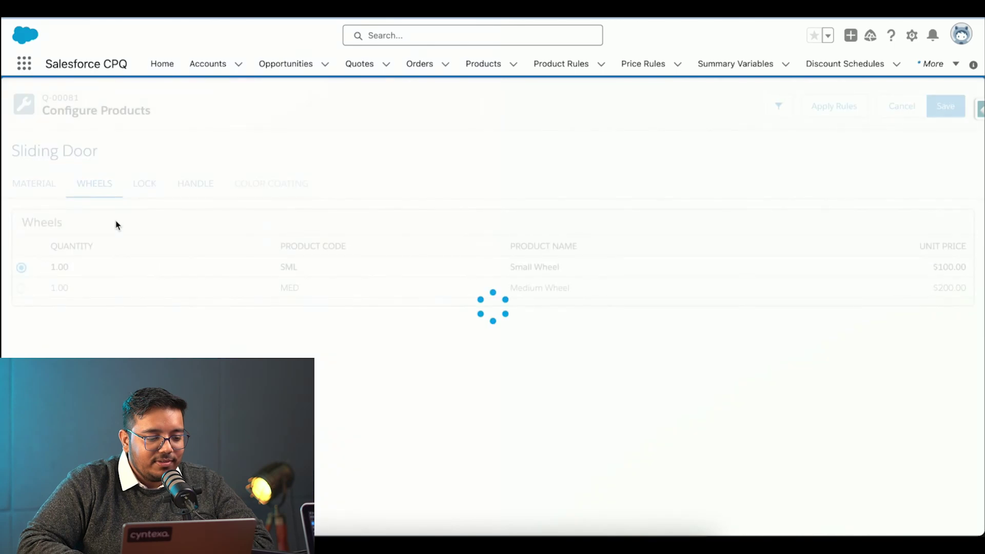
left_click(154, 186)
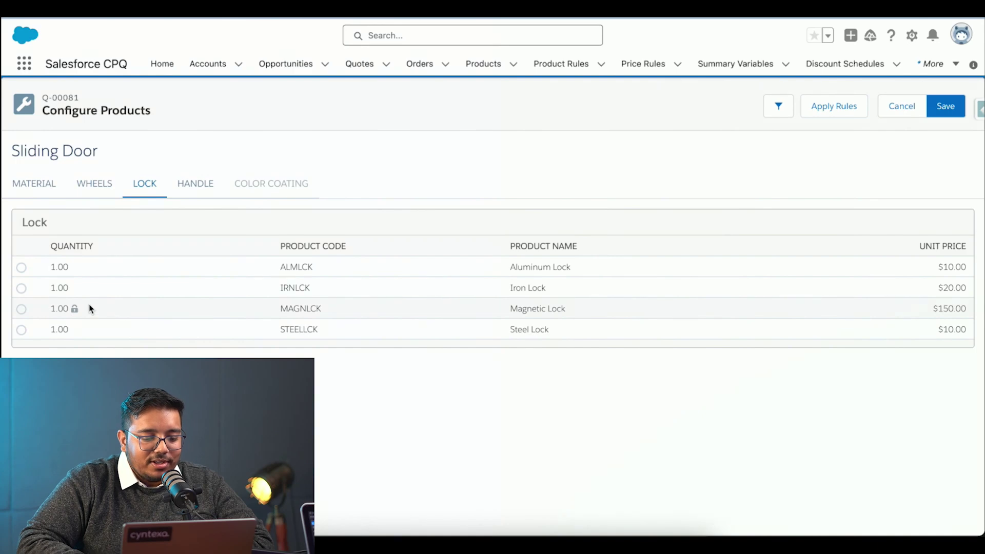
left_click(22, 289)
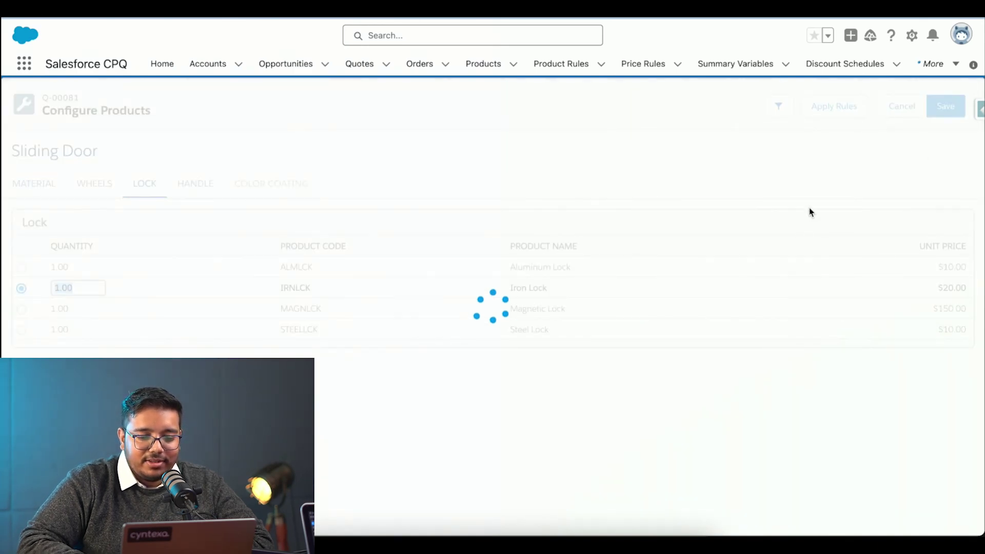
left_click(947, 109)
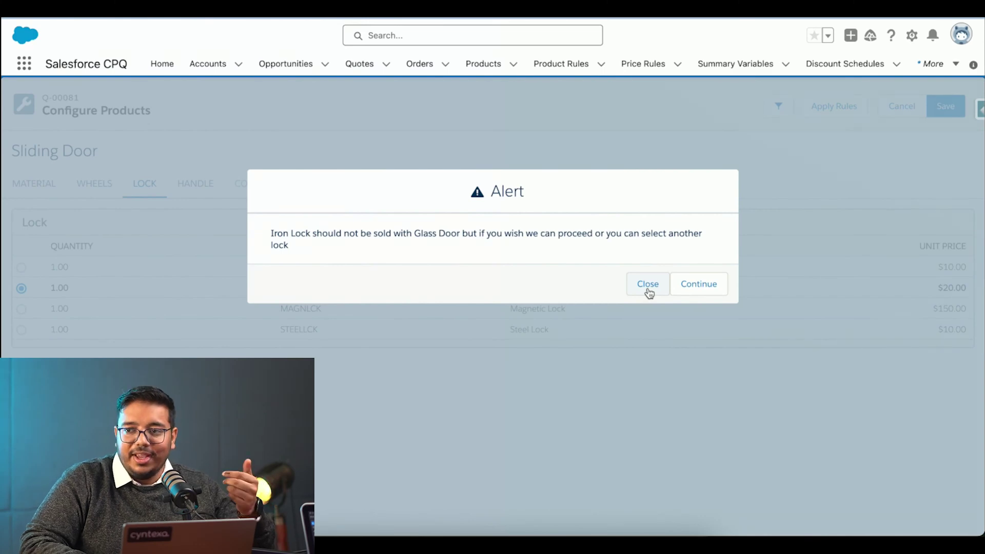
Step: After the iron-lock warning, switch to Aluminum Lock and save, giving a $220.00 subtotal
left_click(647, 287)
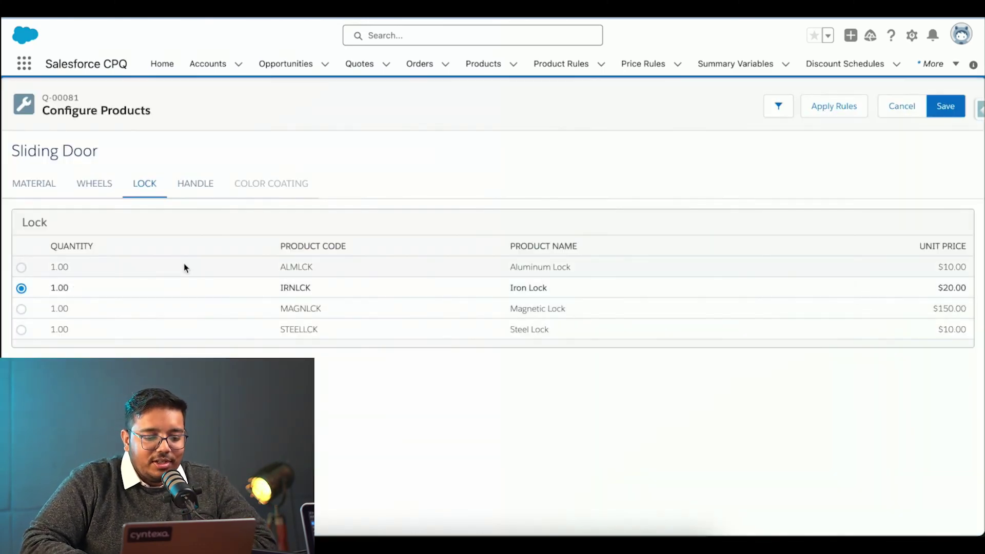
left_click(21, 267)
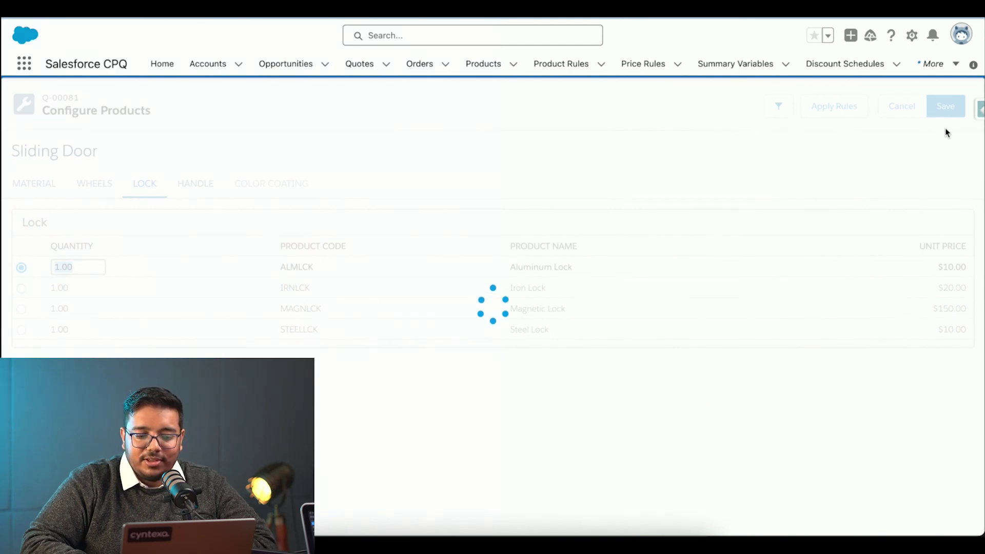
left_click(946, 109)
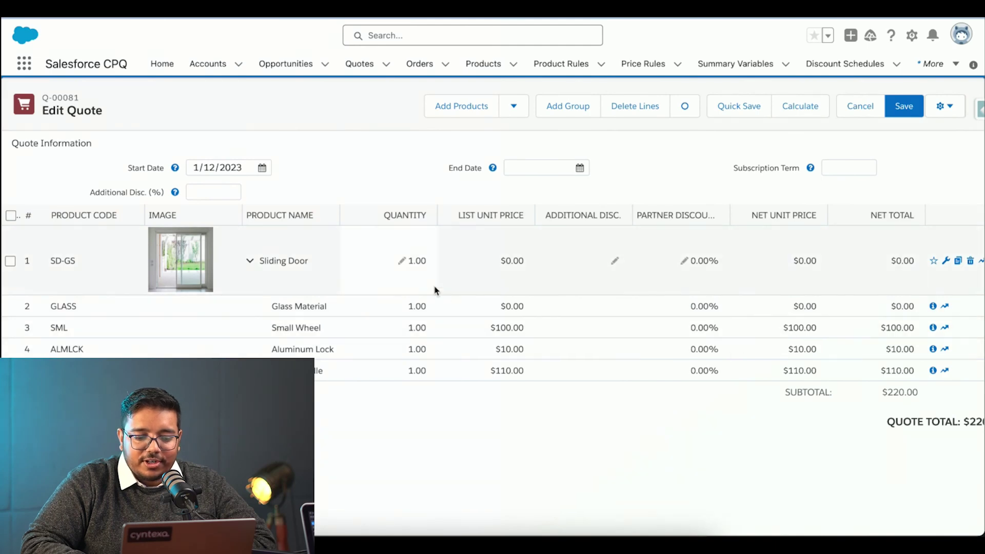
Step: Enter 5 in Additional Disc. (%), recalculate to $209.00, and save Q-00081
left_click(206, 190)
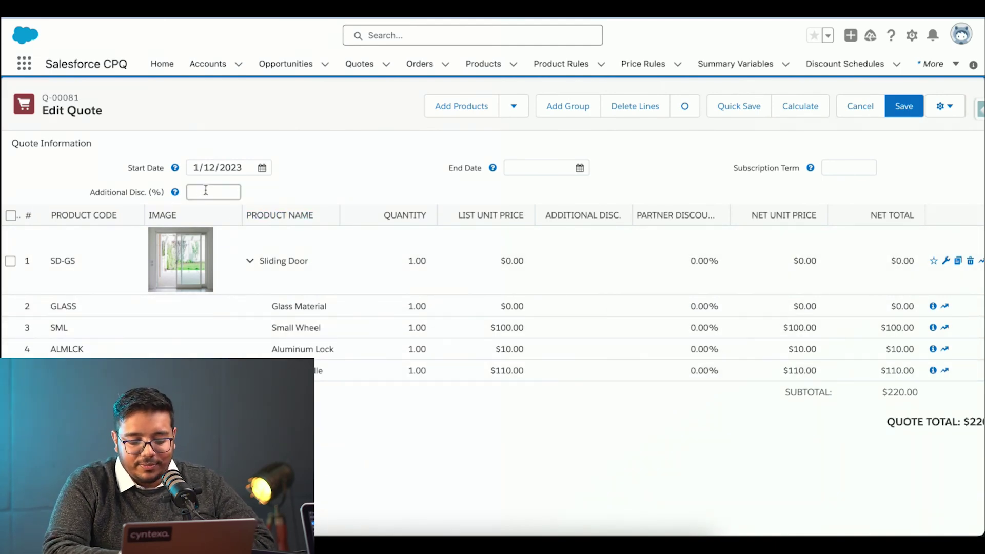
type("5")
left_click(315, 192)
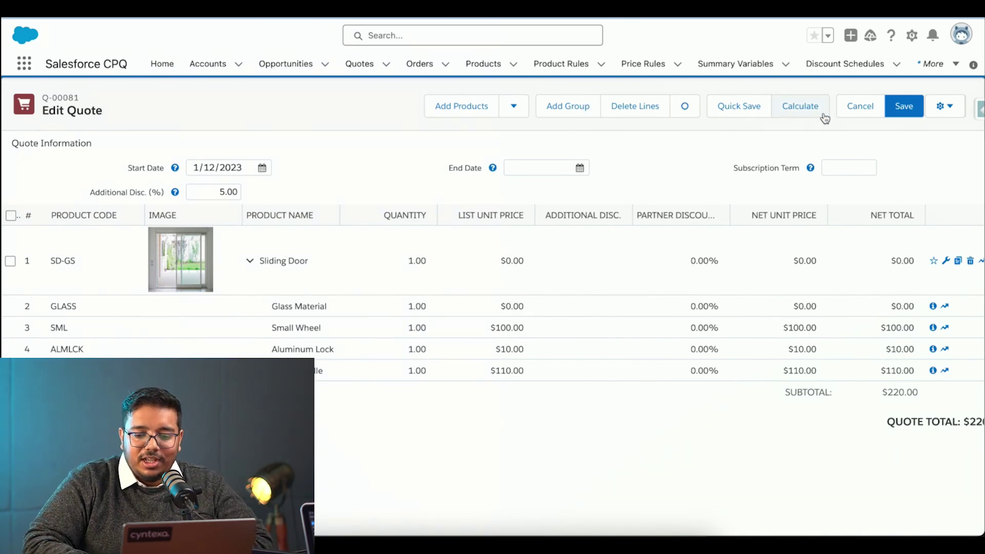
left_click(802, 110)
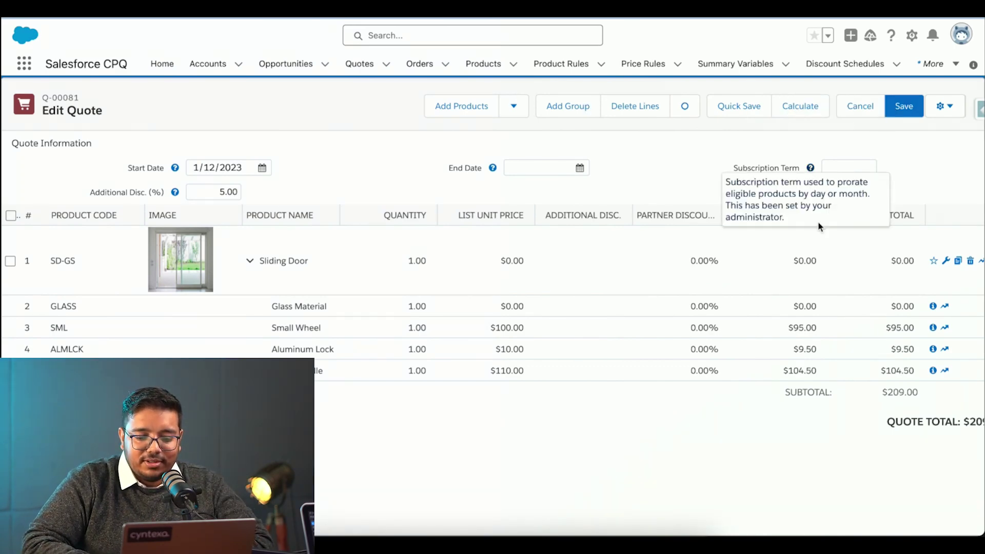
left_click(905, 107)
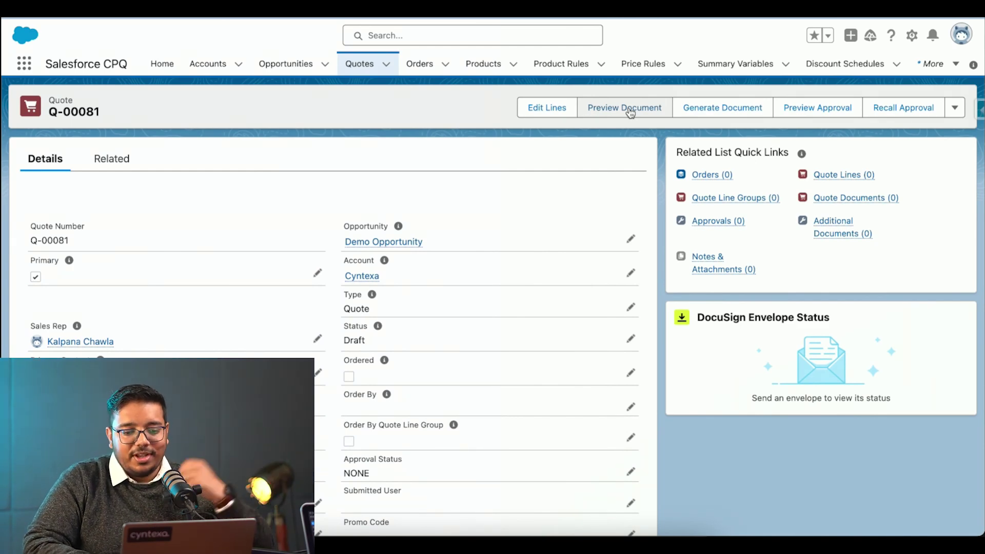
Step: Preview the quote PDF, scroll through its $209.00 total and terms, then close it
left_click(625, 108)
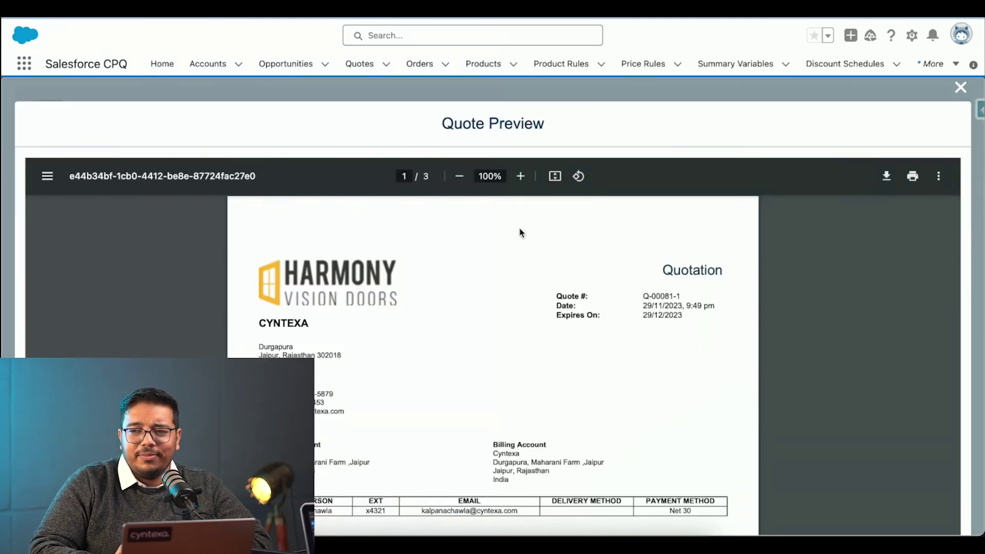
scroll(527, 340, "down", 3)
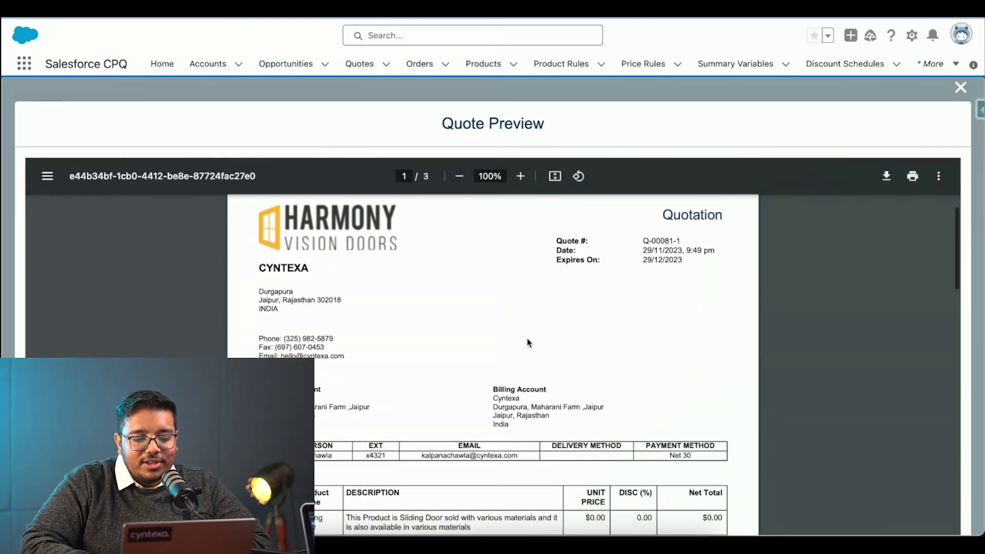
scroll(527, 337, "down", 3)
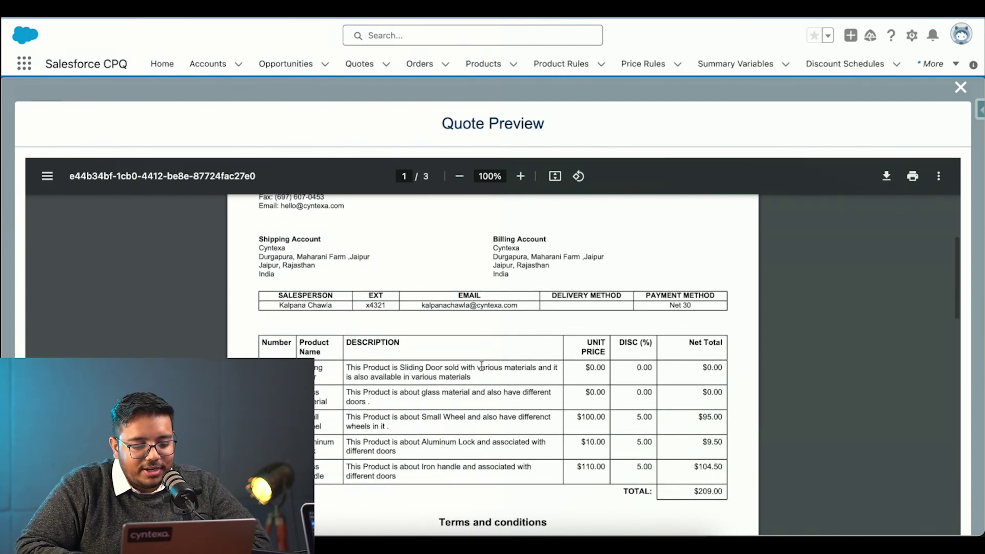
scroll(481, 366, "down", 2)
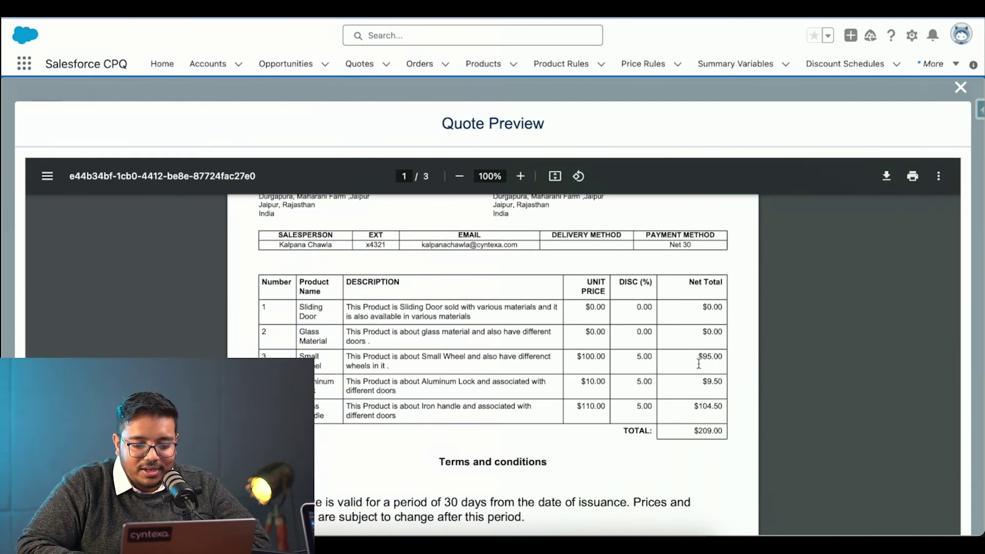
scroll(640, 409, "down", 5)
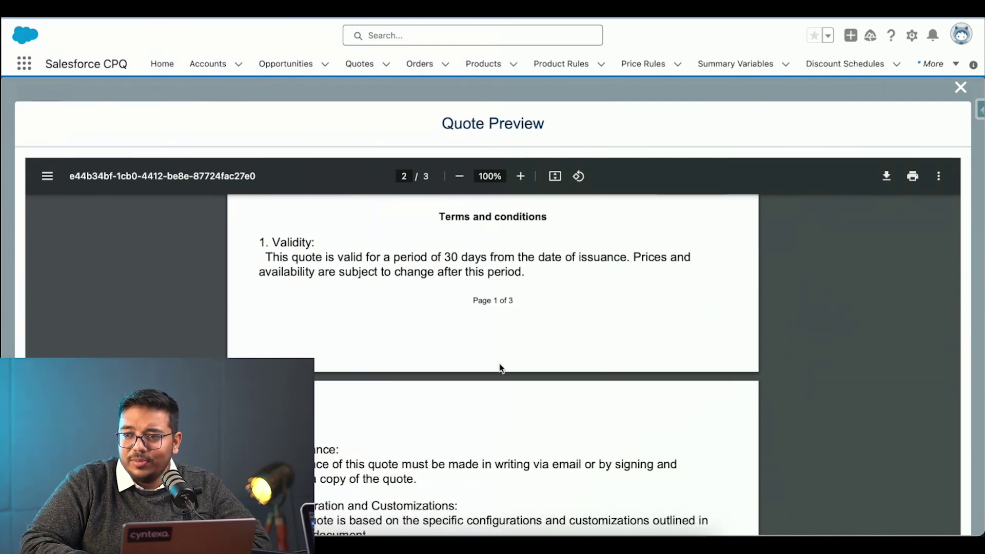
scroll(454, 439, "down", 2)
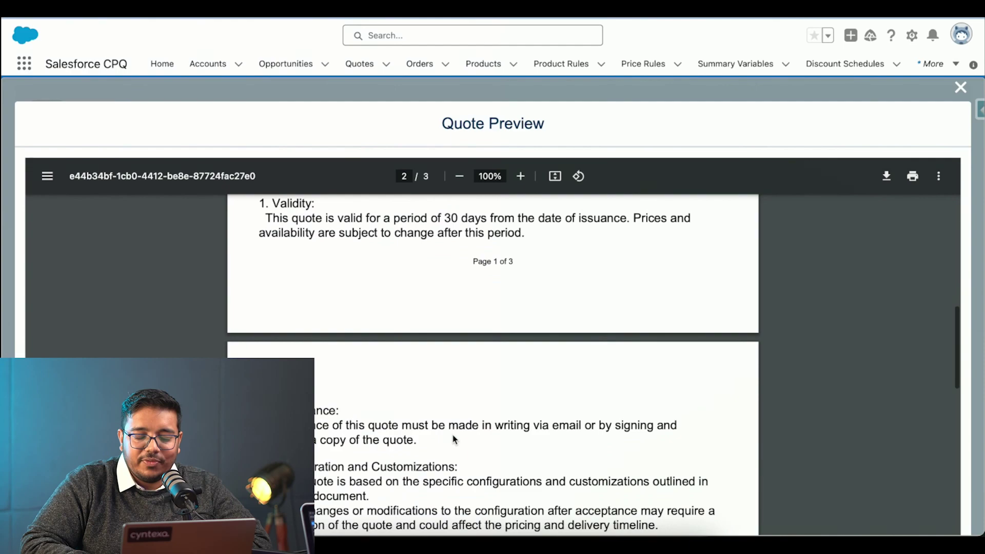
scroll(453, 439, "down", 3)
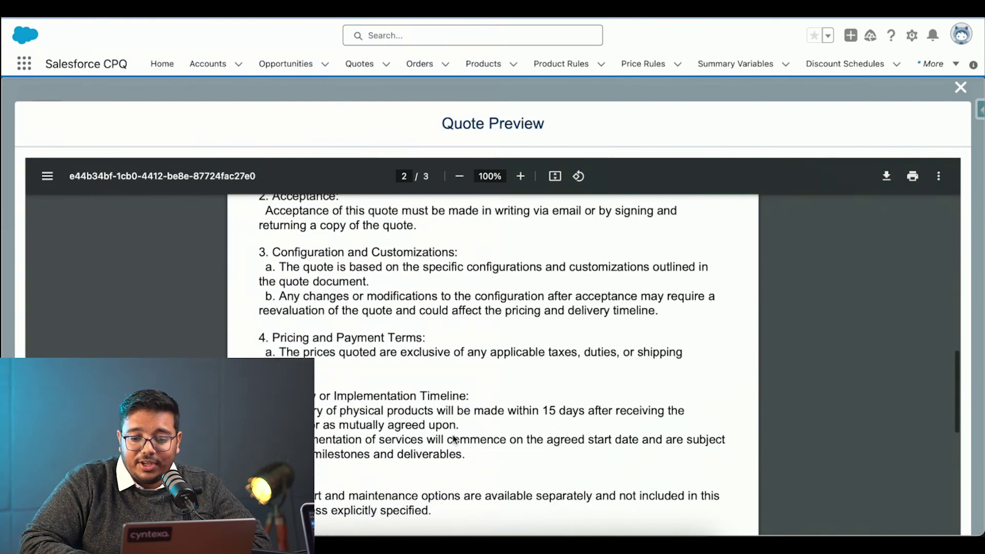
scroll(454, 439, "up", 15)
scroll(454, 439, "down", 6)
scroll(454, 439, "down", 6)
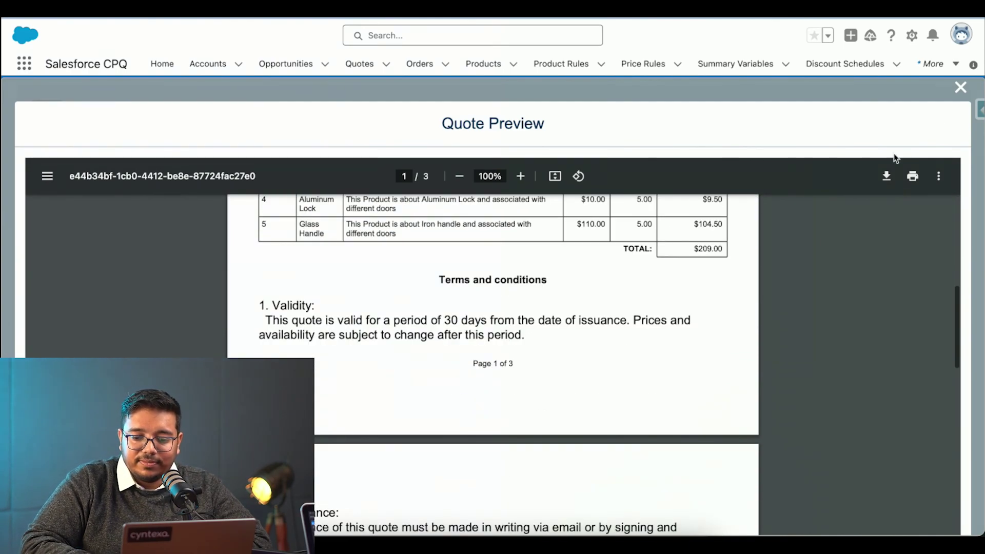
left_click(960, 88)
left_click(930, 118)
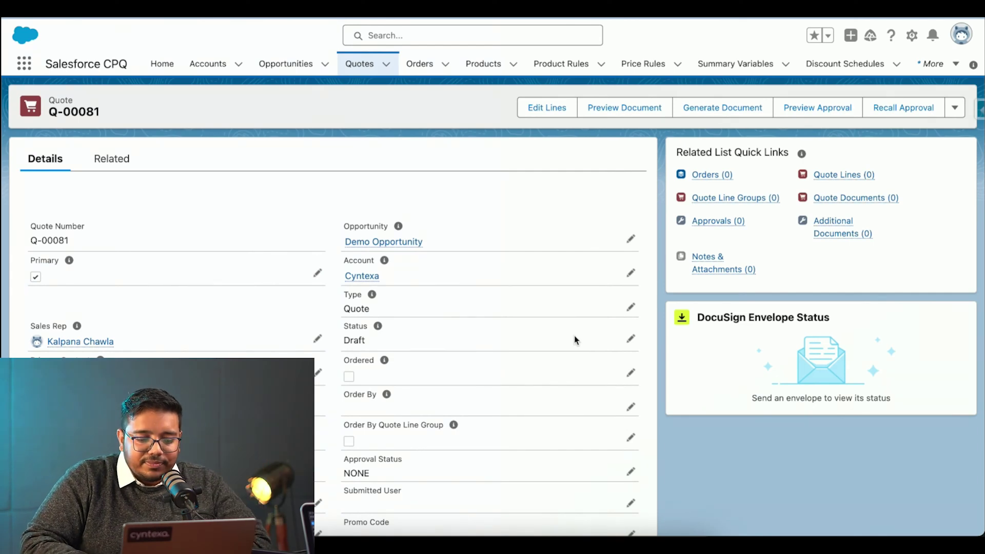
Step: Change Q-00081's Status to Approved and save
left_click(631, 340)
scroll(457, 395, "down", 2)
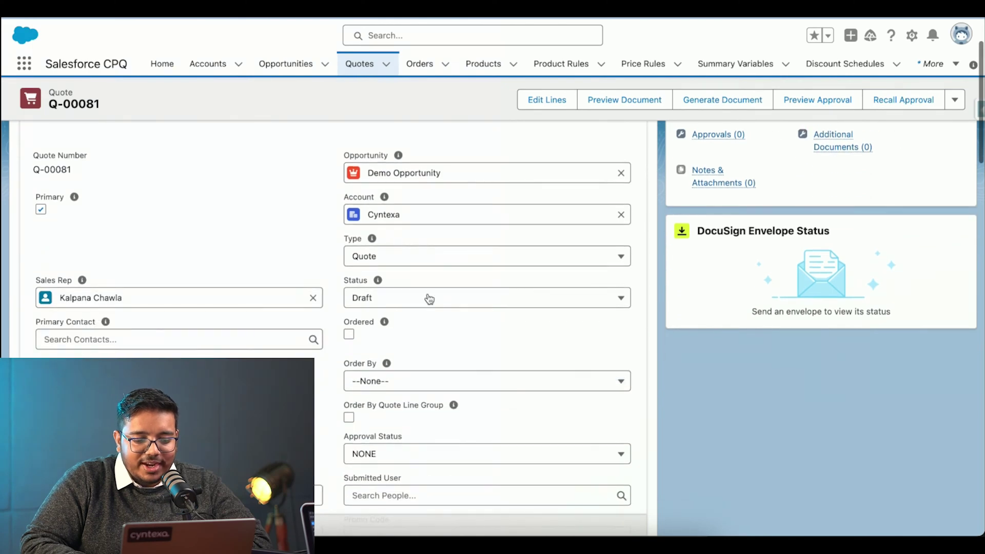
left_click(429, 299)
left_click(414, 398)
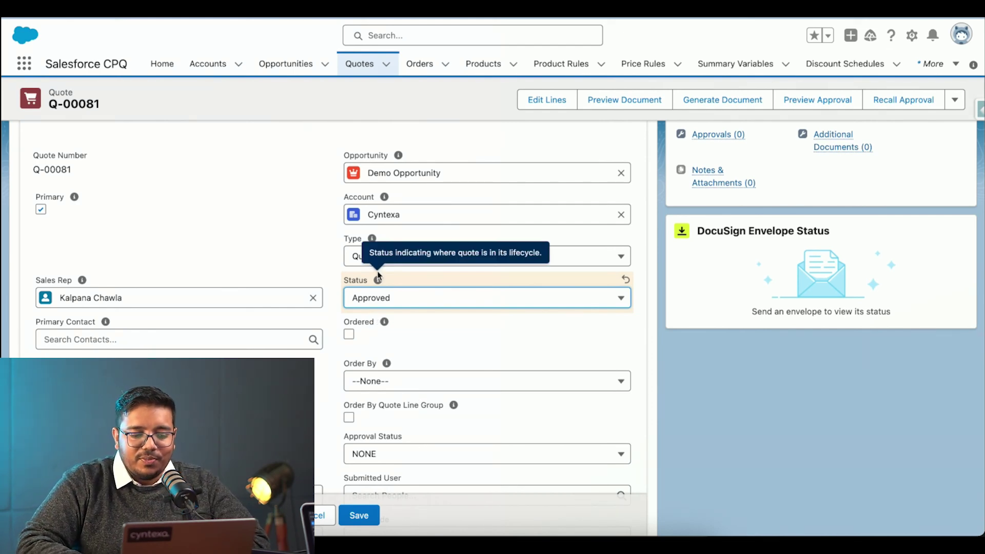
left_click(365, 516)
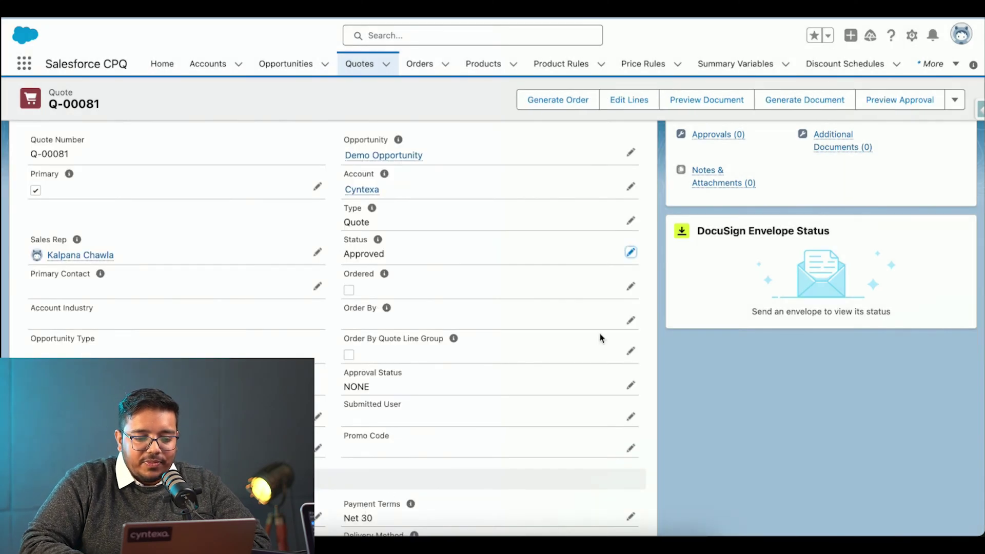
Step: Generate an order from the approved quote and confirm it
left_click(555, 104)
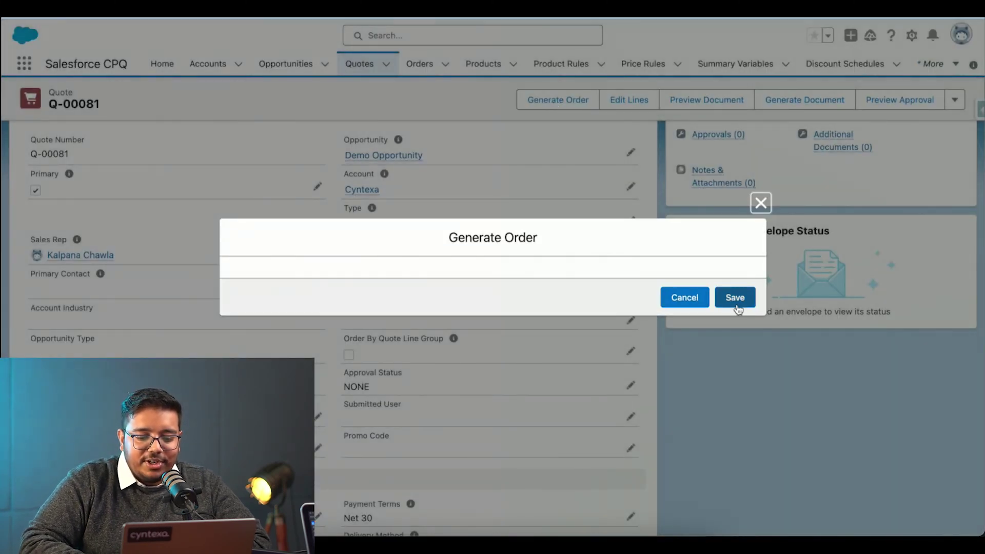
left_click(737, 306)
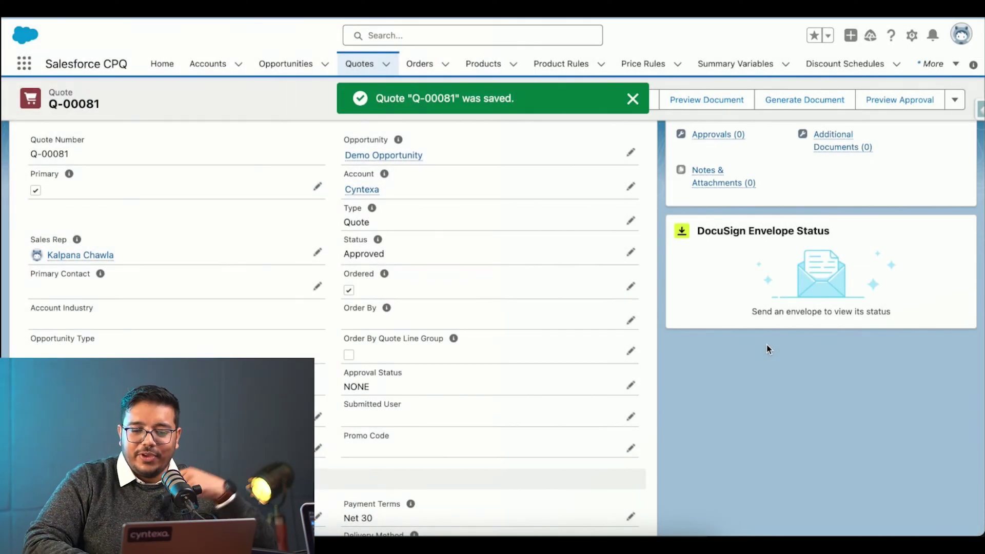
mouse_move(729, 199)
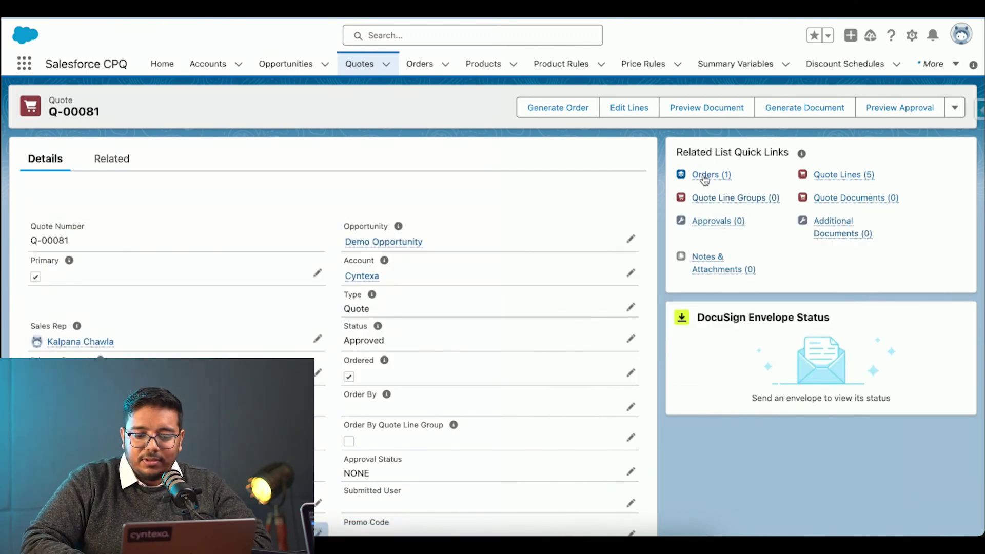
Step: Open order 00000152 from the quote's Orders list and view its details
left_click(703, 175)
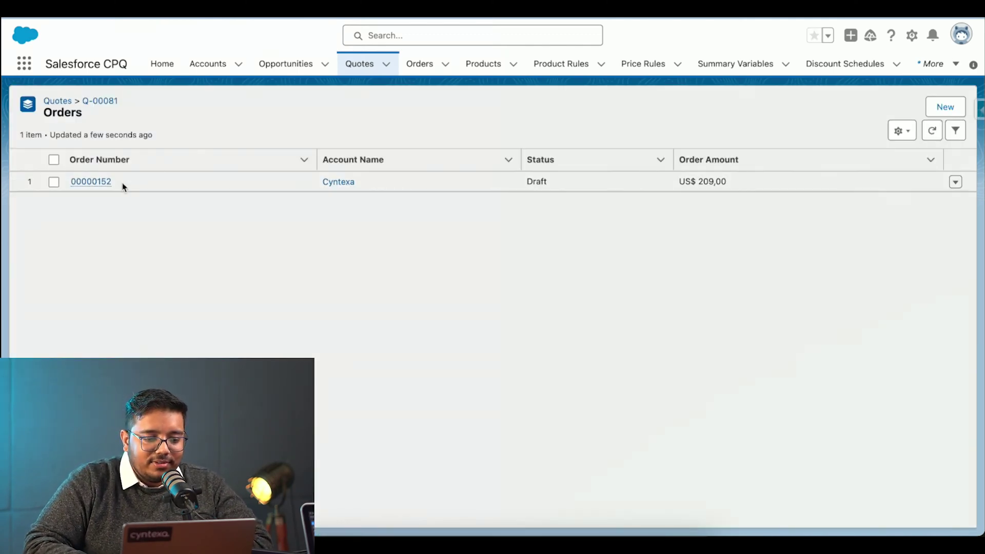
left_click(98, 183)
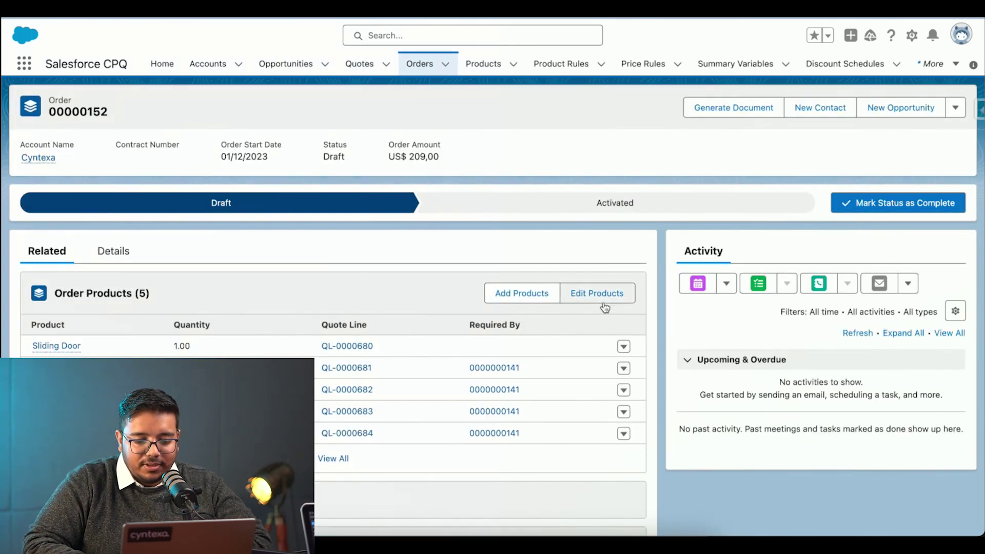
scroll(598, 305, "down", 2)
left_click(117, 161)
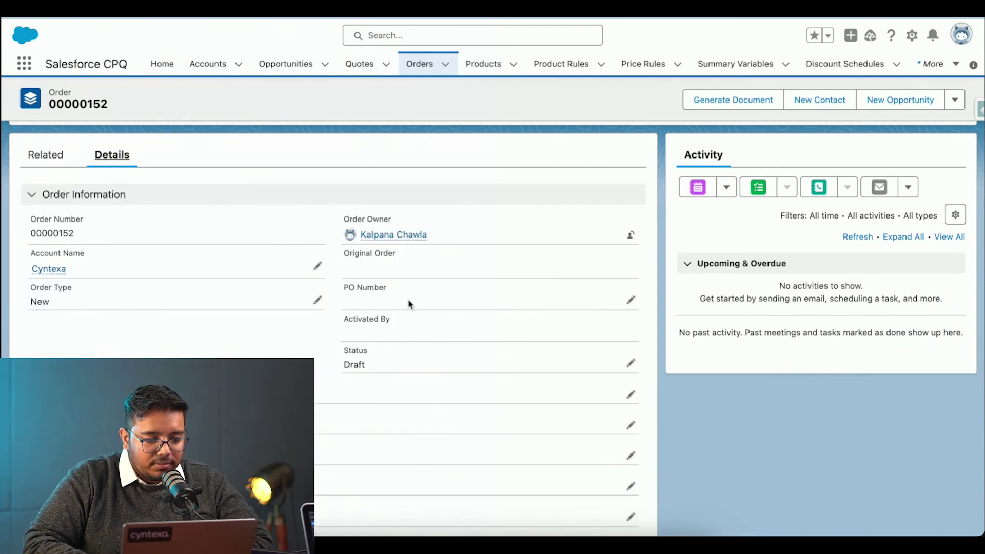
scroll(561, 306, "up", 2)
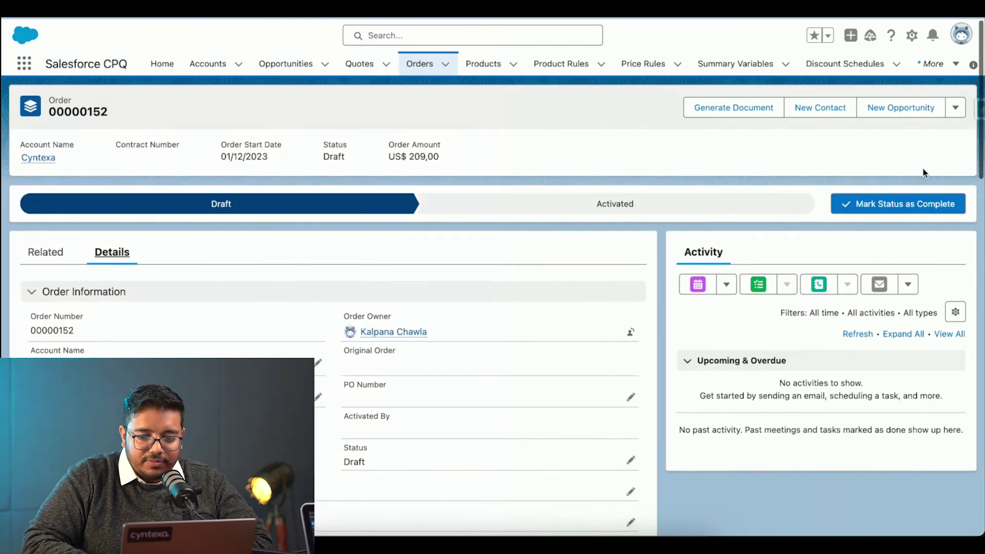
Step: Activate order 00000152 and confirm the activation
left_click(956, 108)
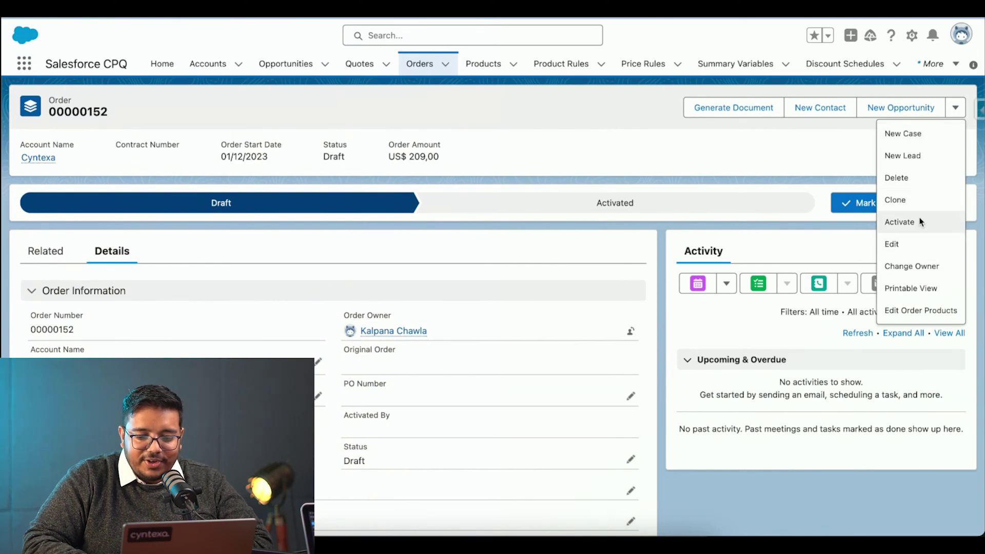
left_click(919, 220)
left_click(677, 281)
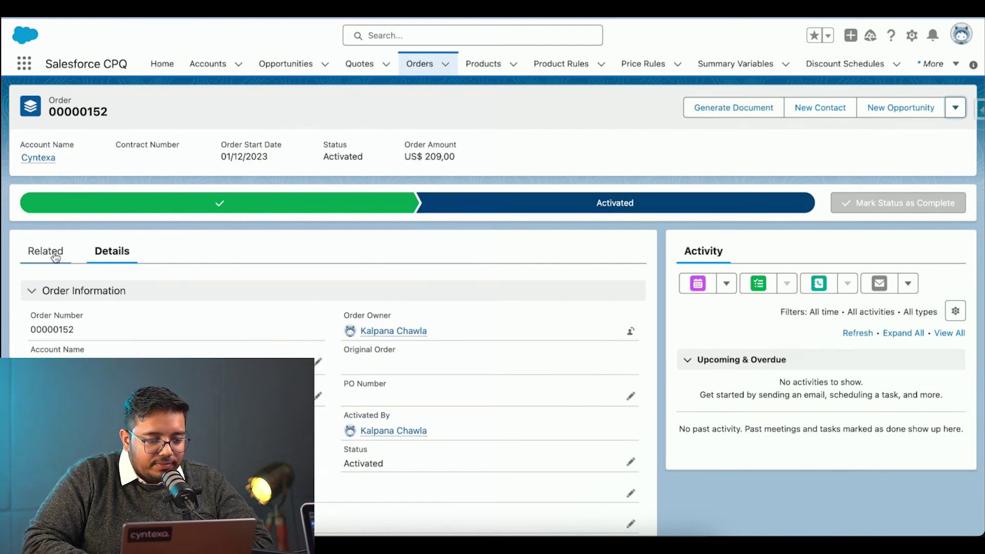
Step: Tick Bill Now under the order's Billing Information and save it
scroll(187, 334, "down", 15)
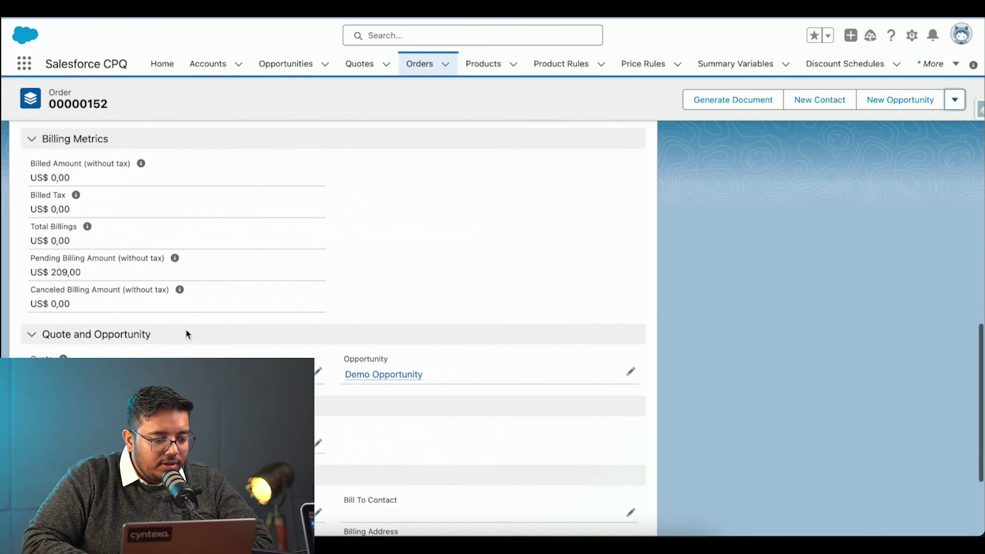
scroll(187, 334, "down", 4)
scroll(186, 334, "up", 8)
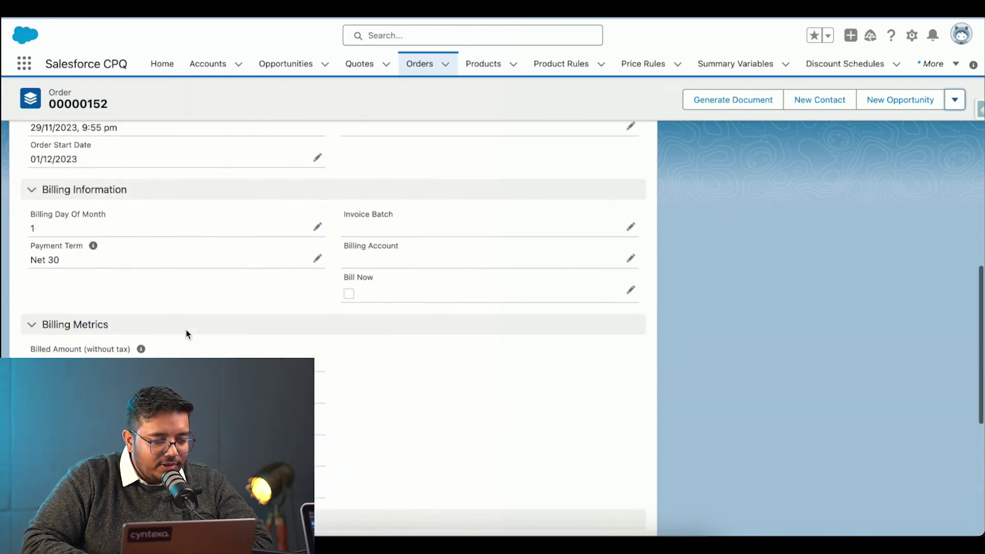
left_click(631, 307)
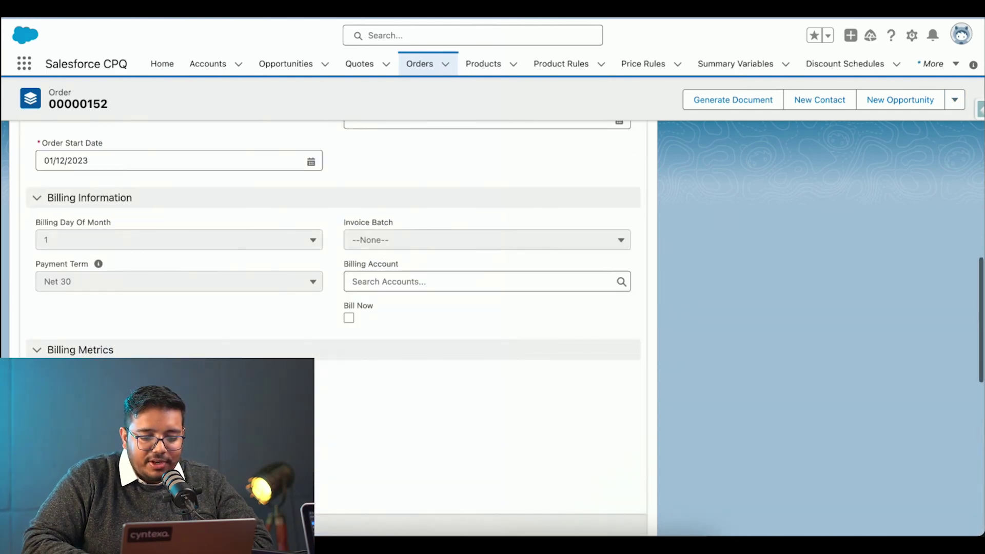
left_click(349, 319)
left_click(349, 319)
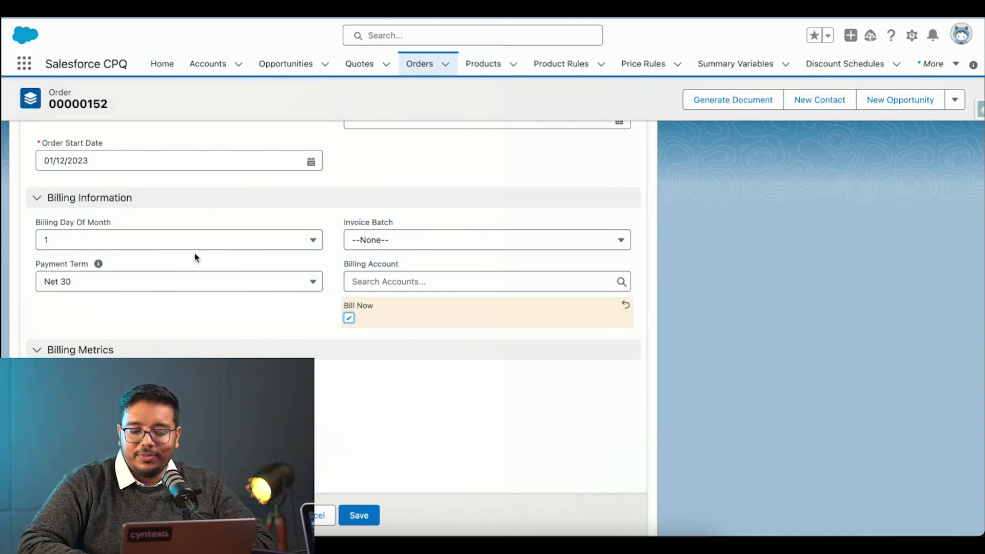
left_click(365, 517)
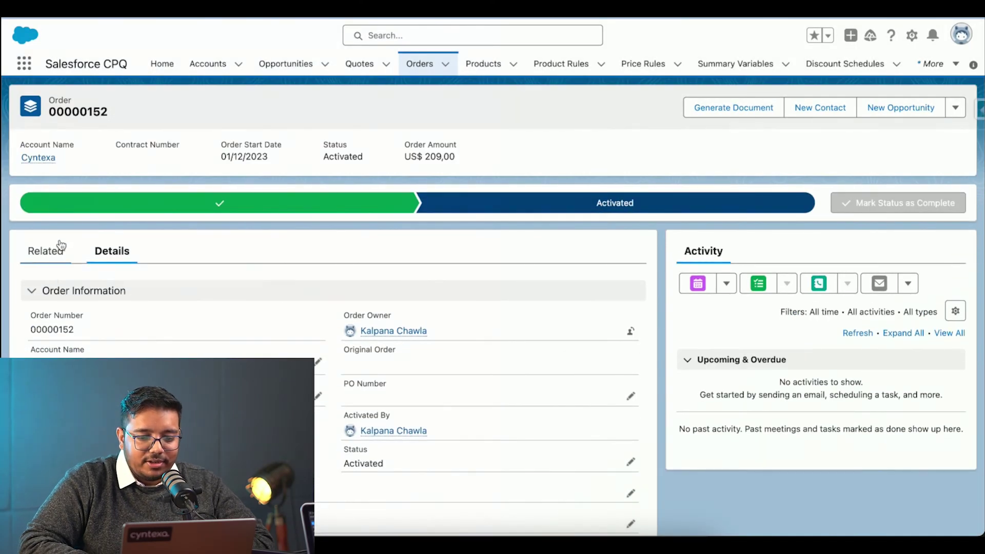
Step: Open invoice INV-0023 from the order's related records
left_click(54, 248)
scroll(296, 339, "down", 10)
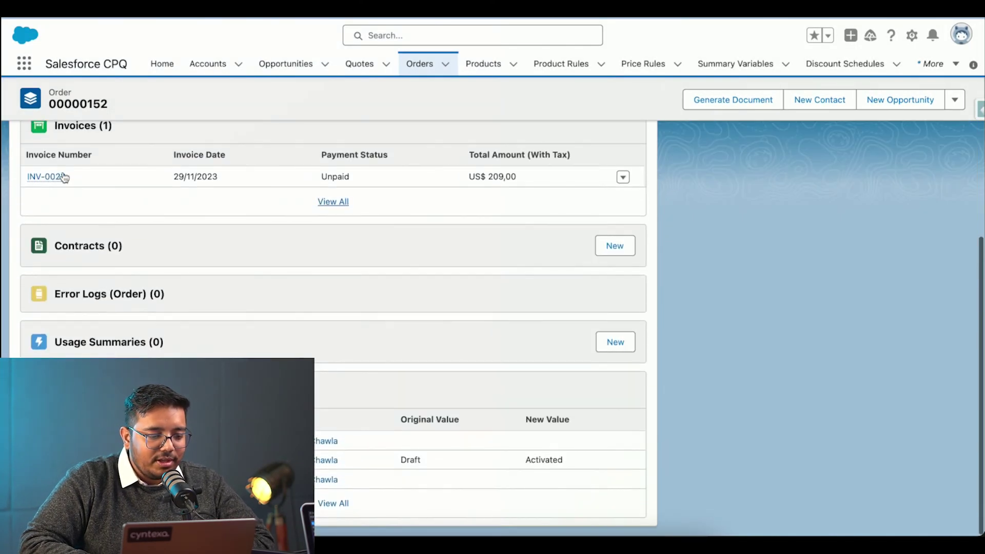
left_click(51, 176)
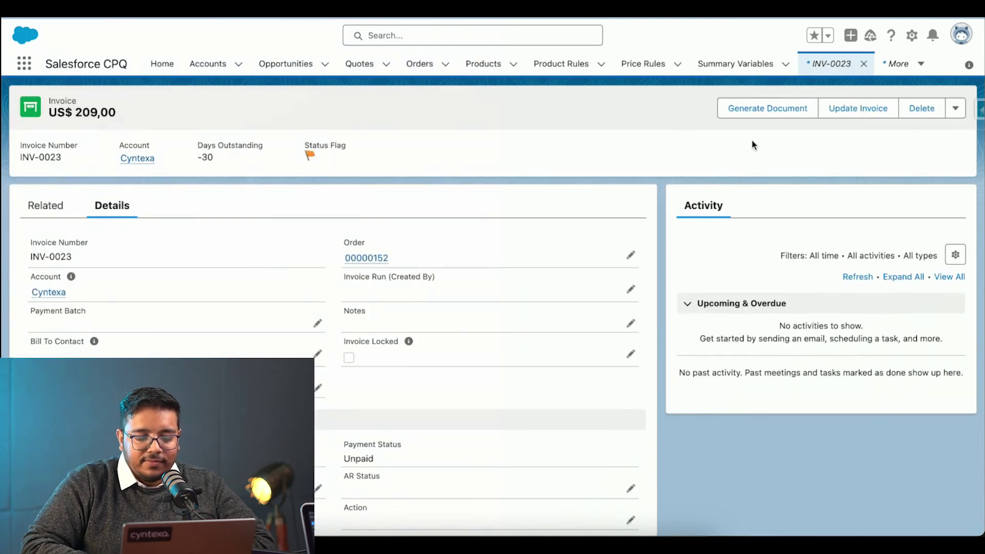
Step: Generate the invoice PDF from the General Invoice template and review the $209.00 total
left_click(734, 107)
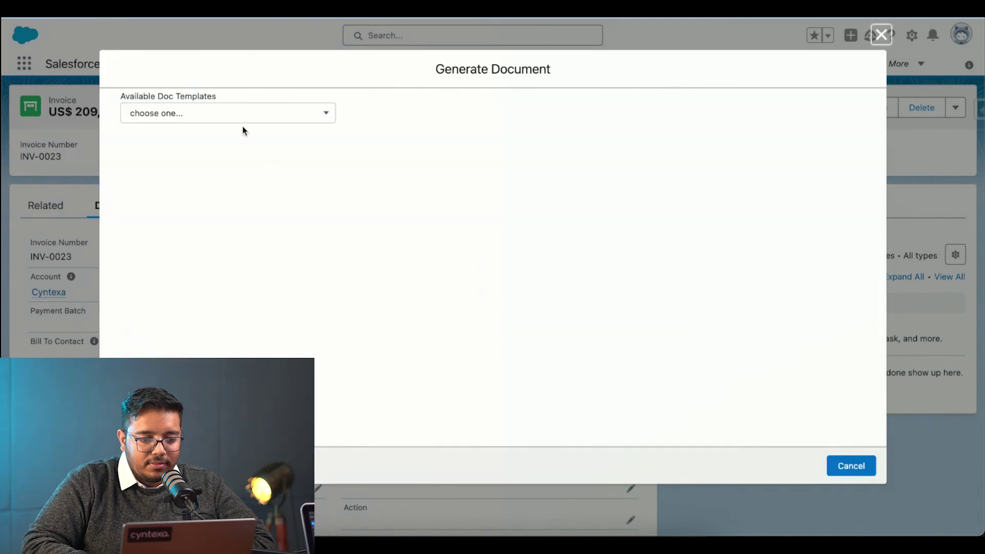
left_click(238, 117)
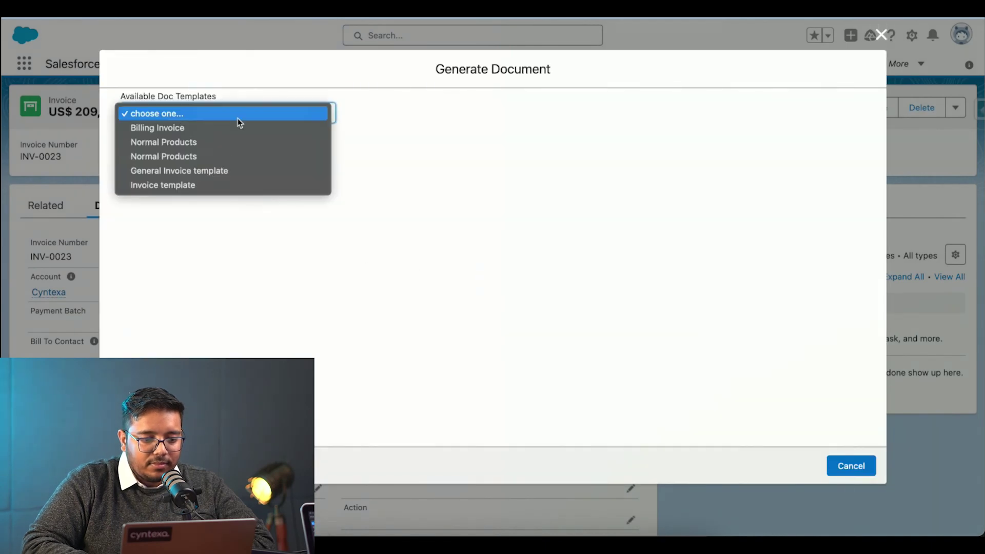
left_click(217, 174)
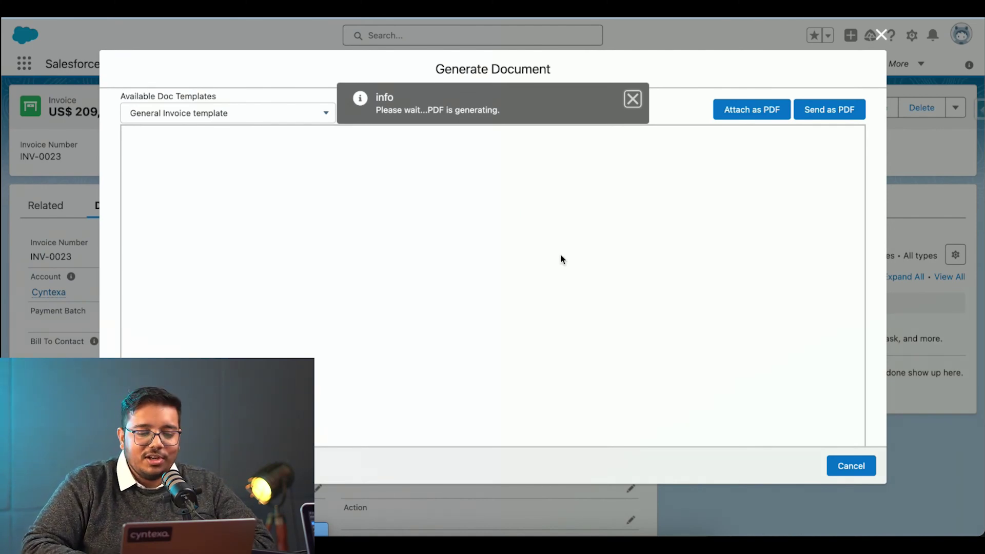
scroll(561, 259, "down", 2)
scroll(561, 259, "down", 3)
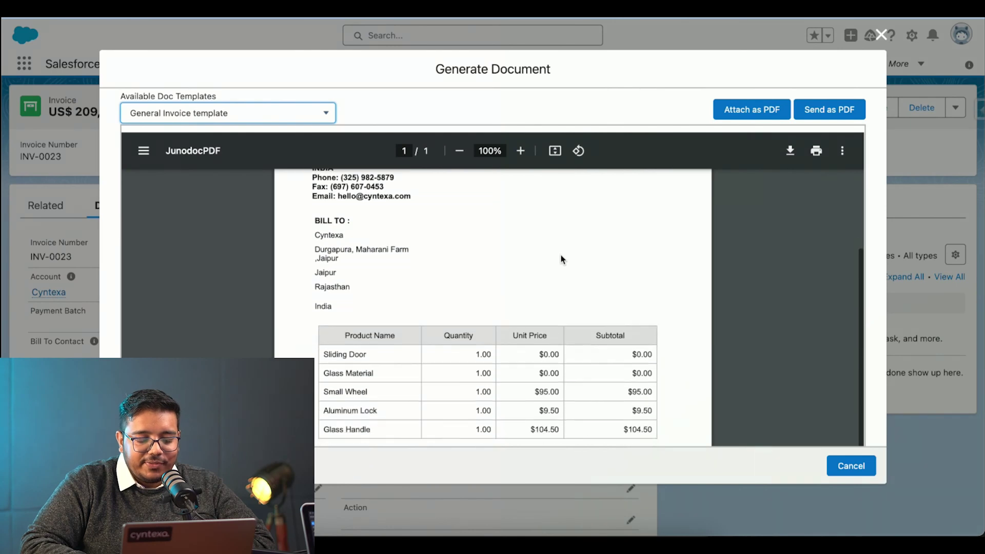